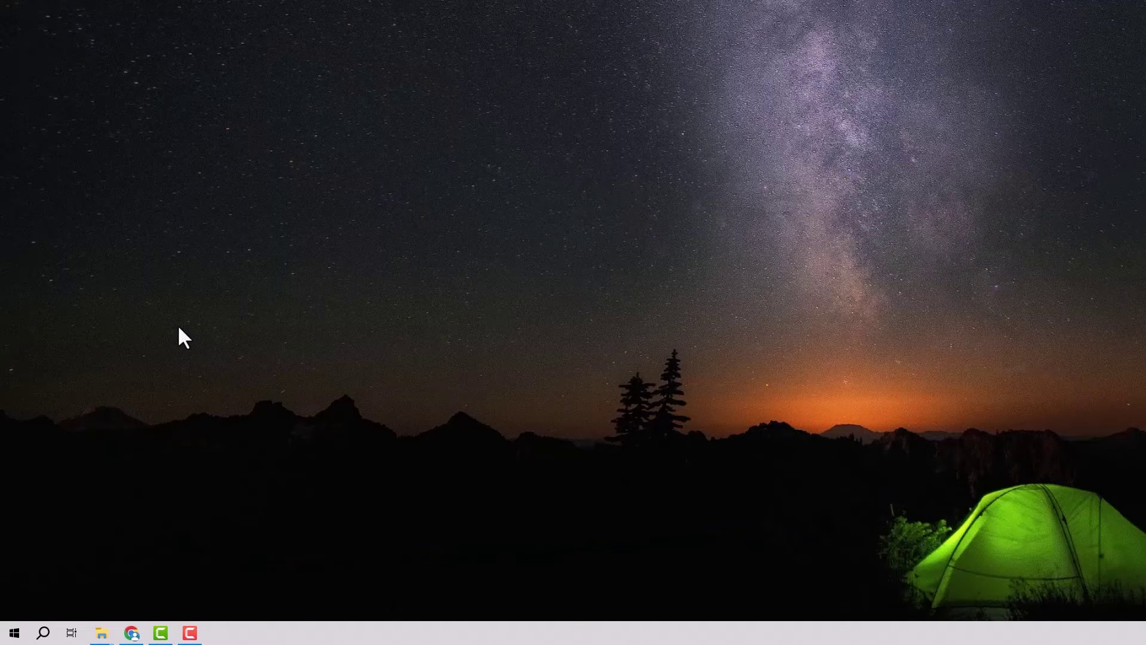
From Settings' Troubleshoot page, run the Windows Update troubleshooter under Additional troubleshooters.
left_click(37, 634)
type("tro")
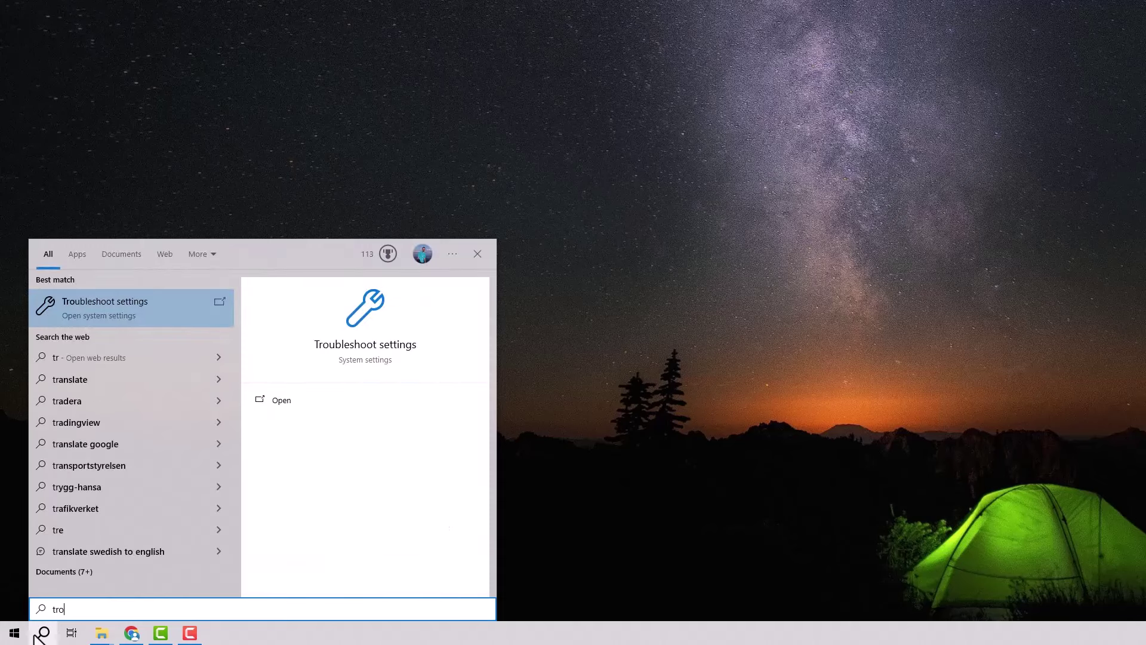
left_click(181, 311)
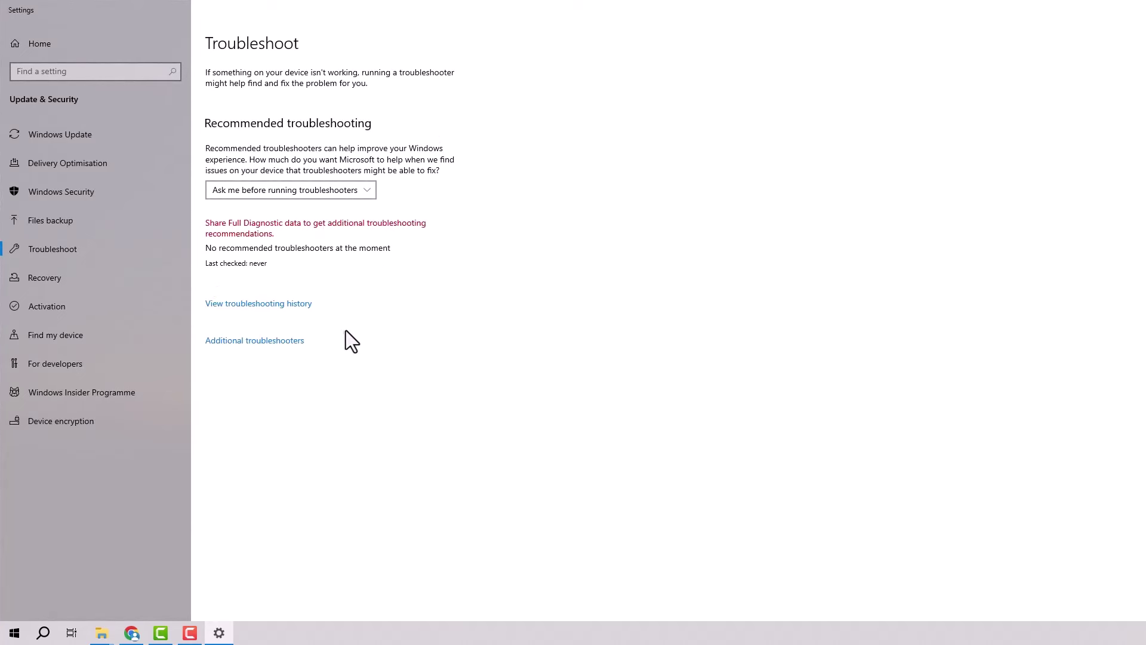
left_click(286, 341)
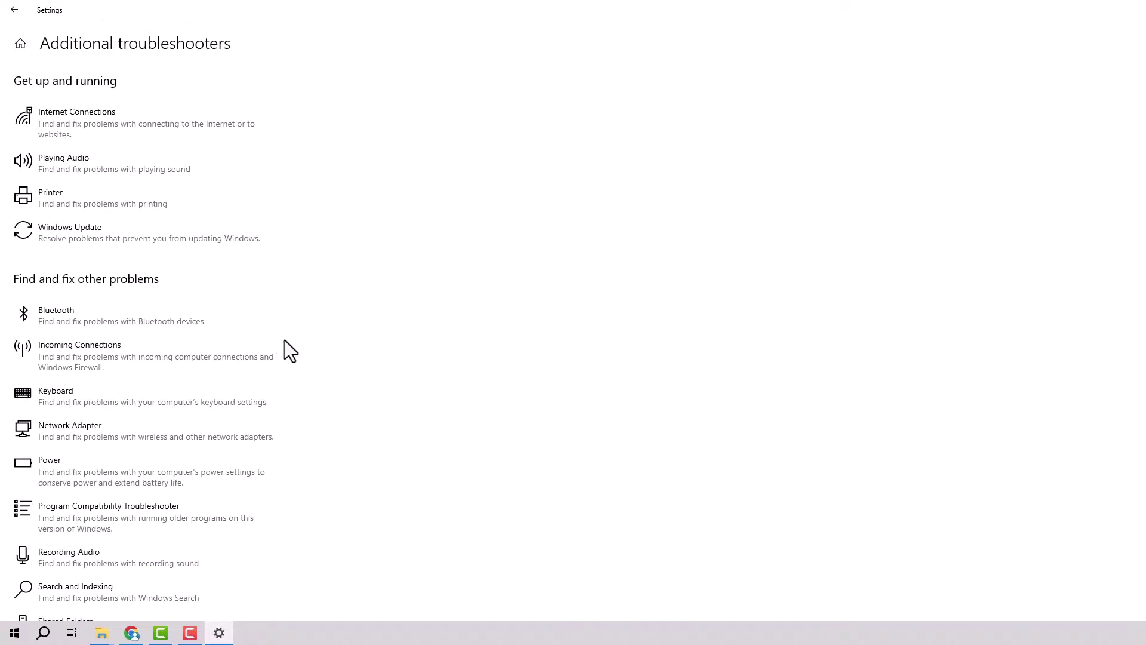
left_click(192, 237)
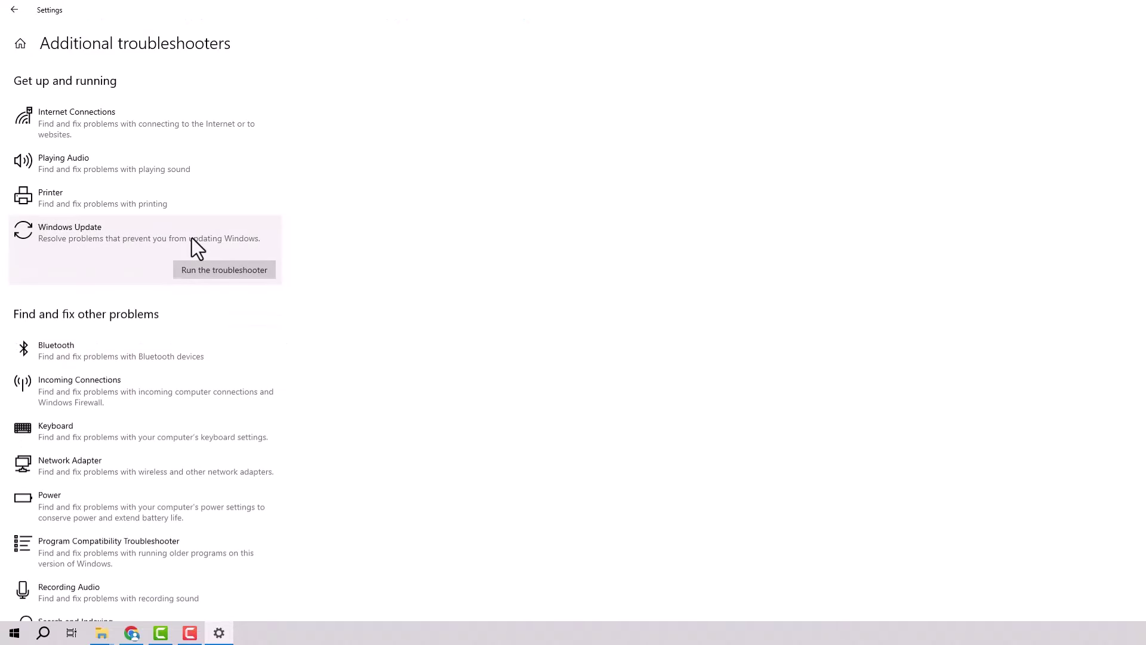
left_click(239, 276)
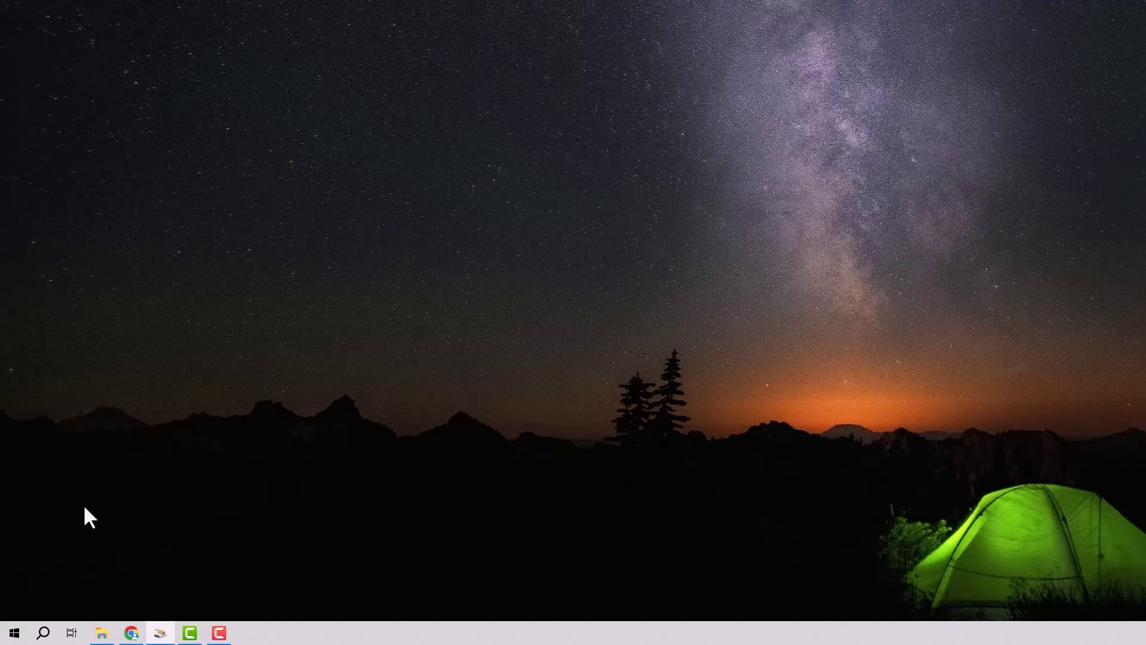
Search for 'servi' and open the Services console.
left_click(43, 634)
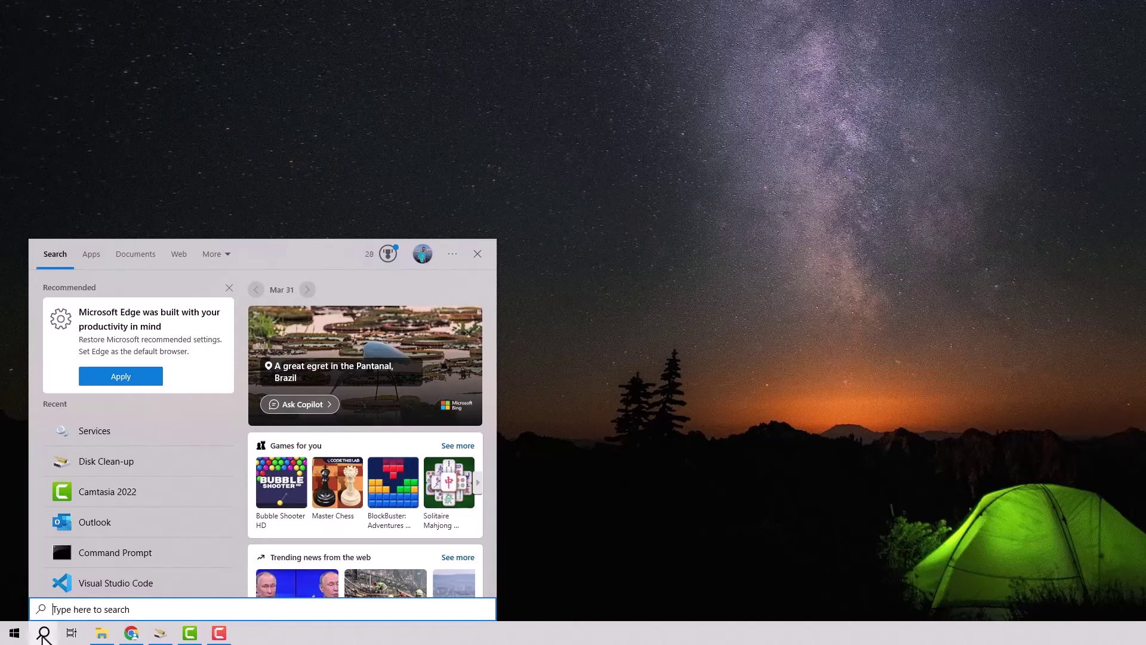
type("servi")
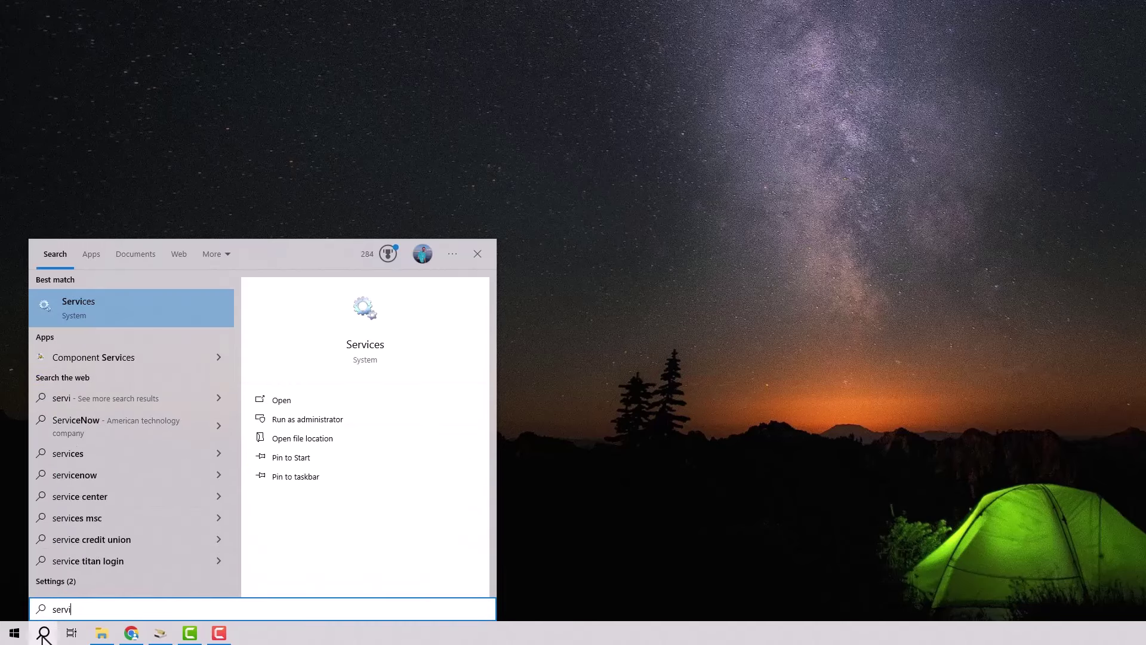
left_click(300, 437)
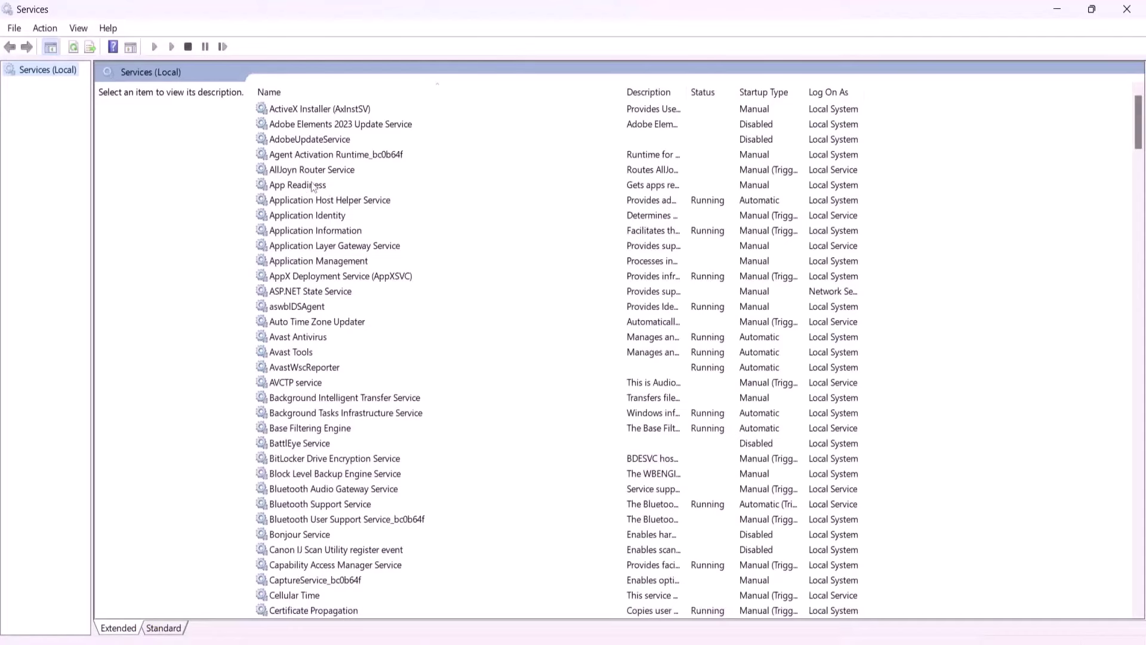
Set App Readiness startup type to Automatic, apply it, and start the service.
left_click(299, 189)
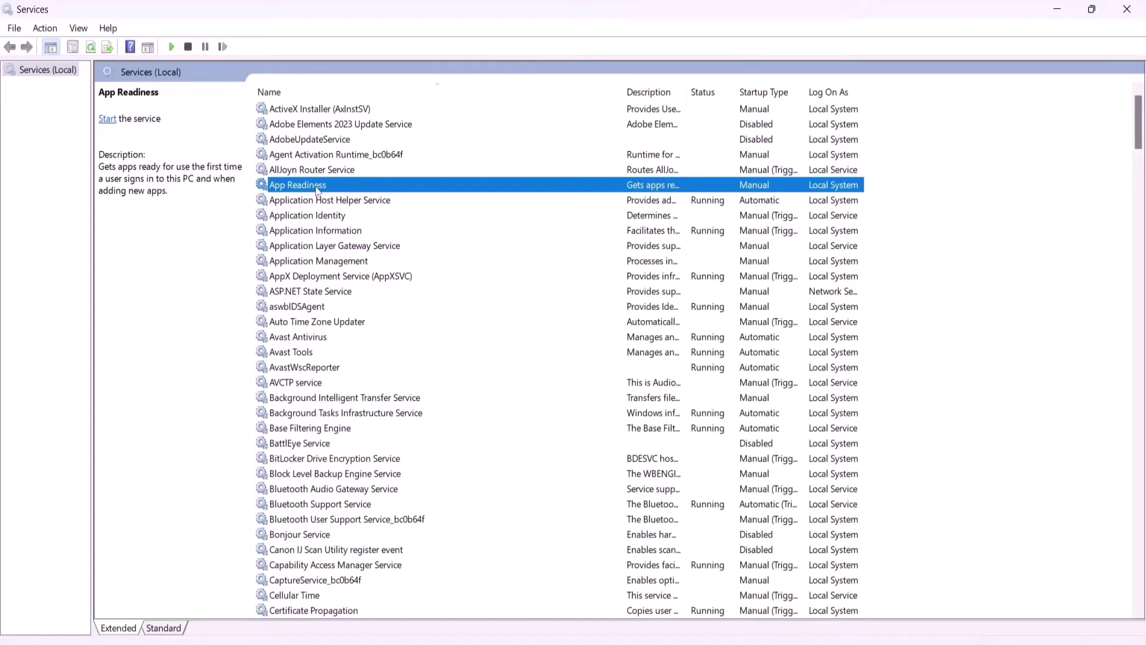
double_click(317, 190)
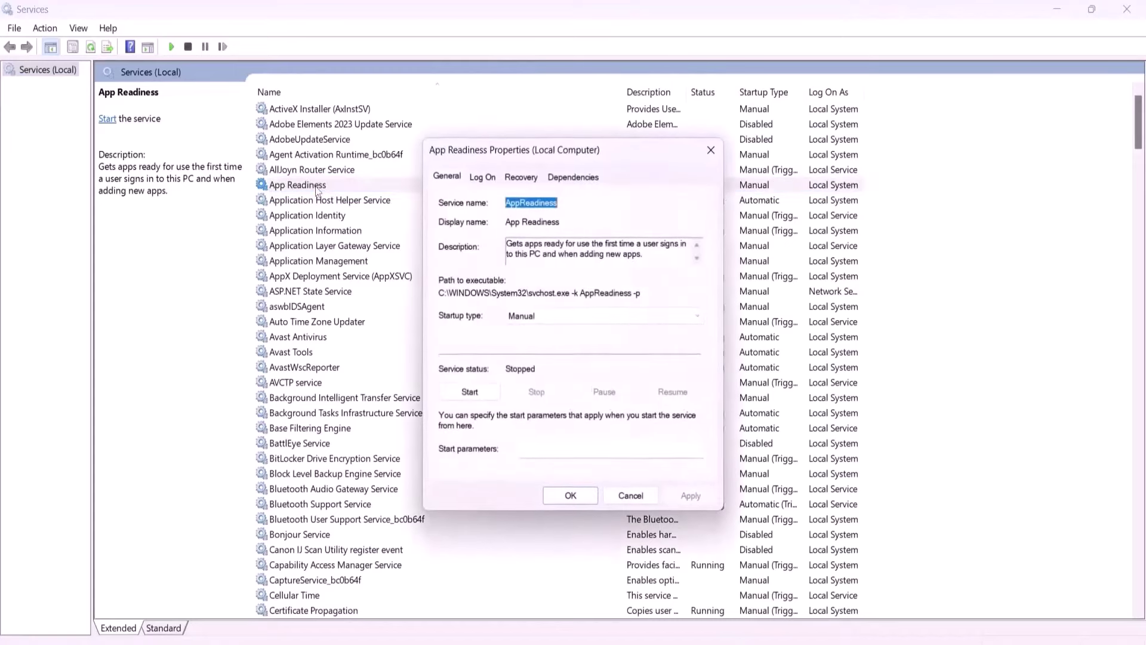
left_click(524, 317)
left_click(524, 342)
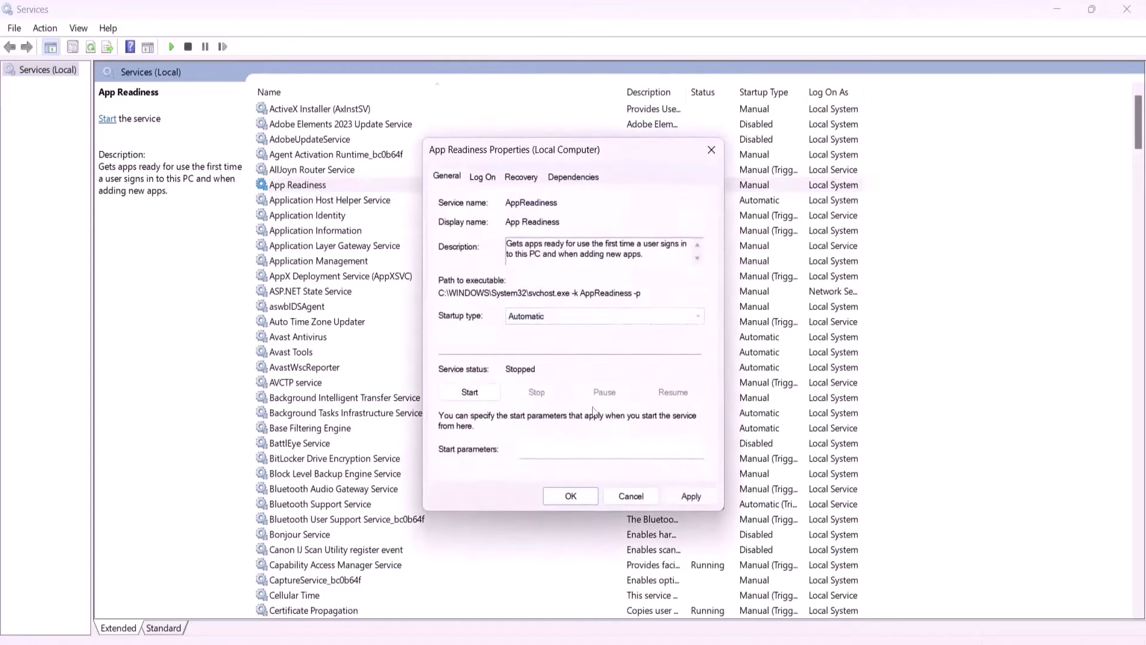
left_click(677, 496)
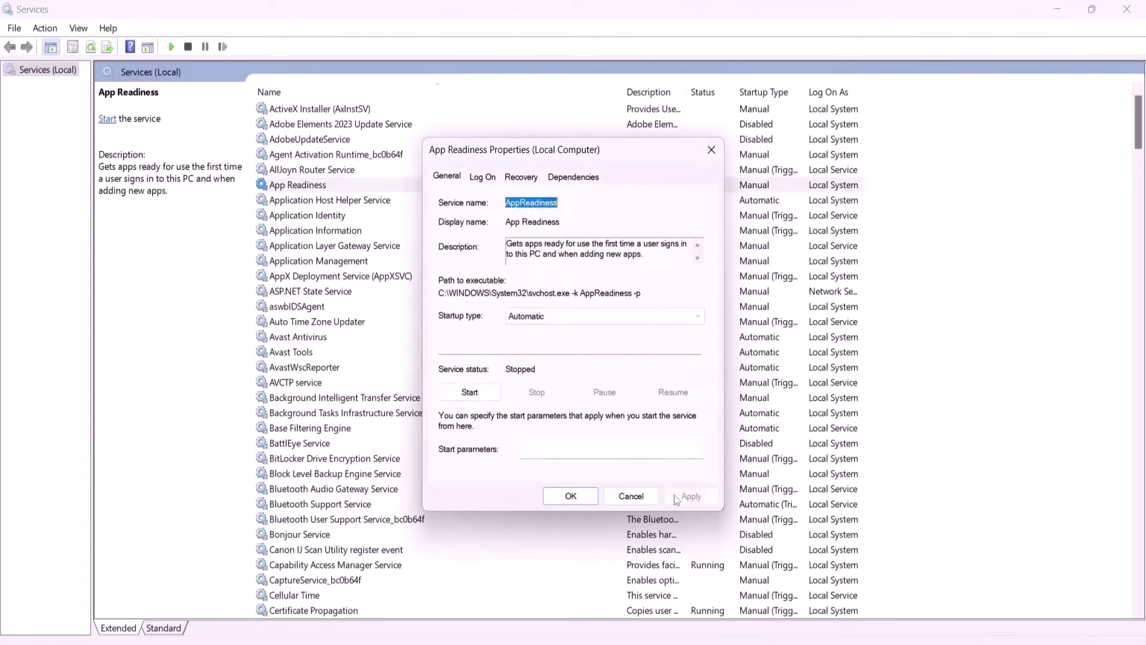
left_click(477, 395)
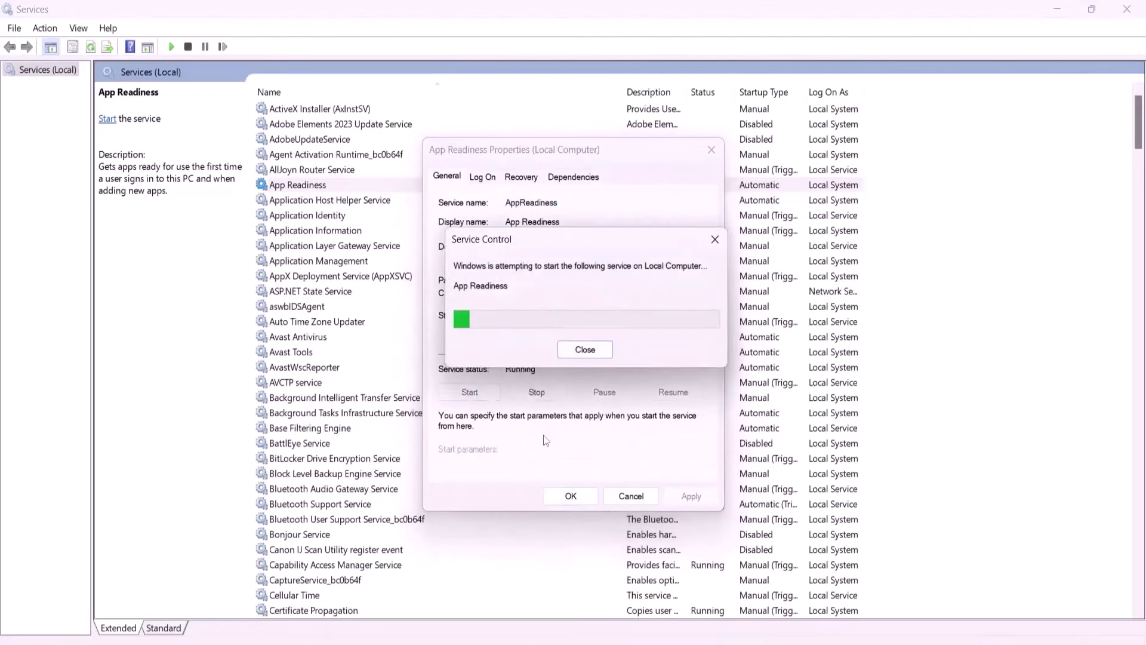
Close the App Readiness properties and open the Windows Update service properties.
left_click(571, 496)
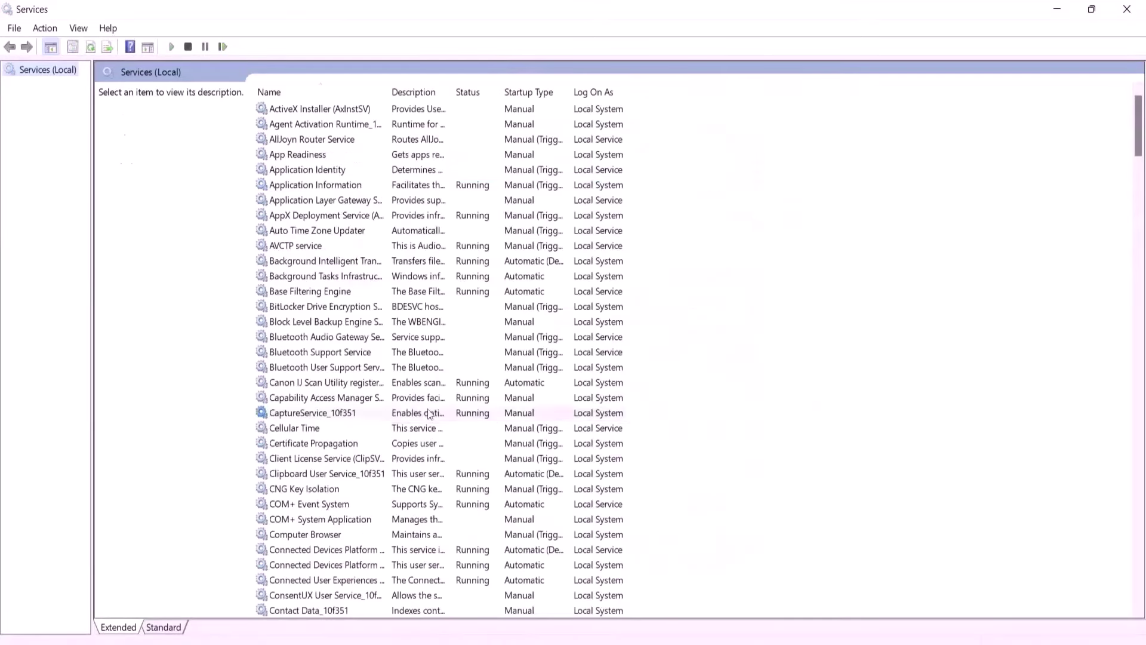
left_click(427, 411)
key("w")
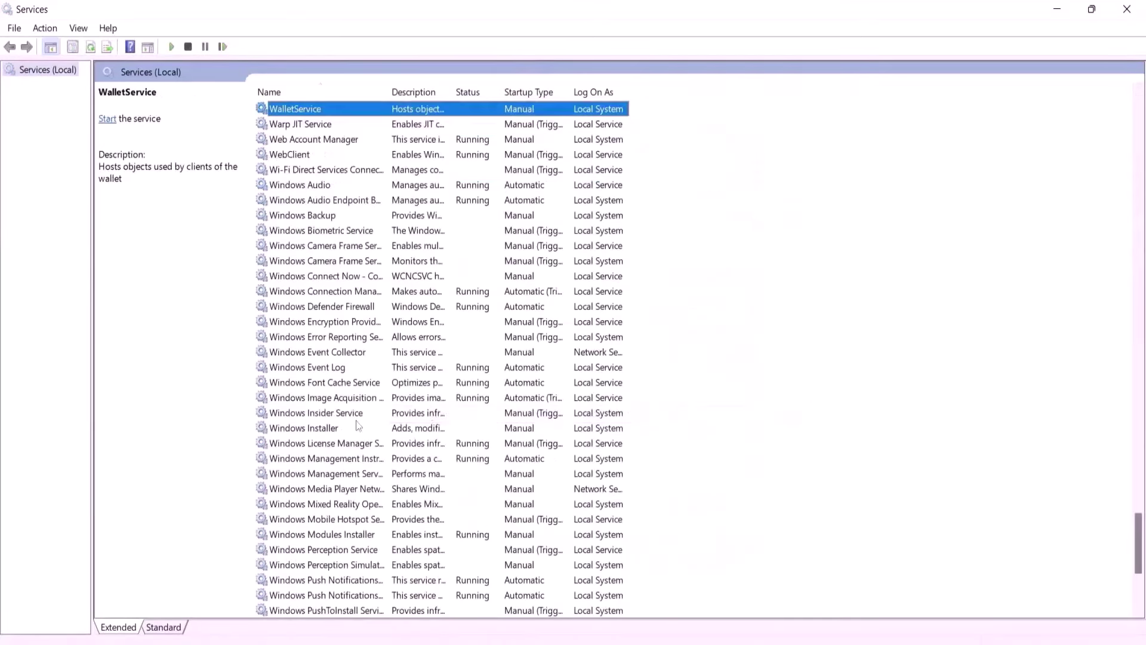
scroll(358, 425, "down", 6)
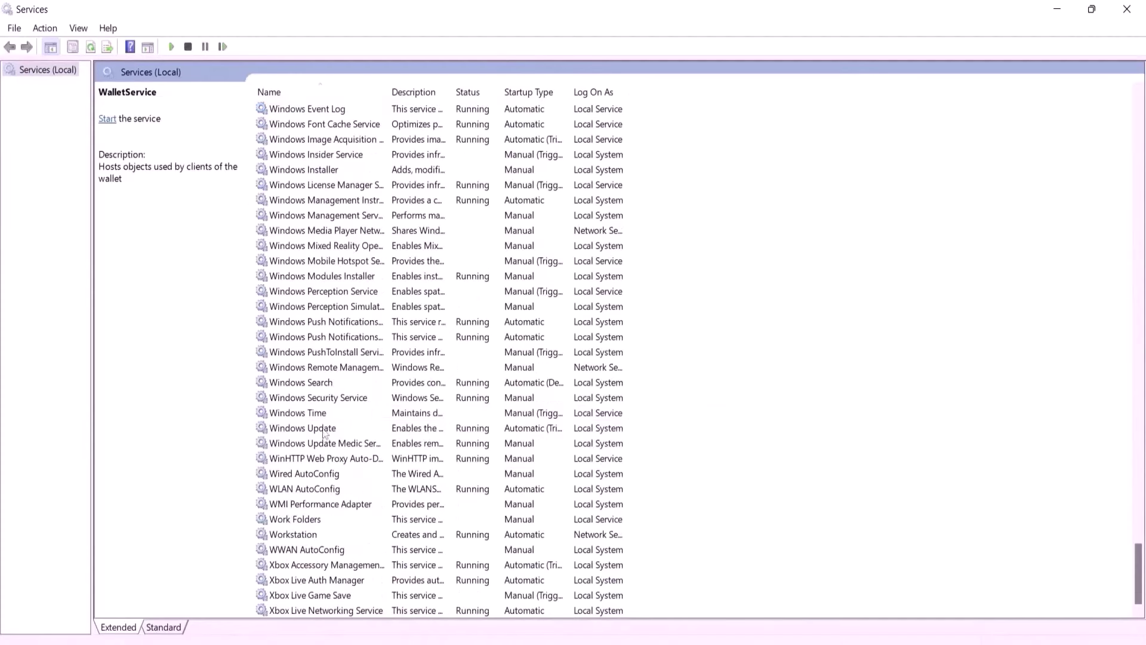
left_click(324, 430)
double_click(350, 431)
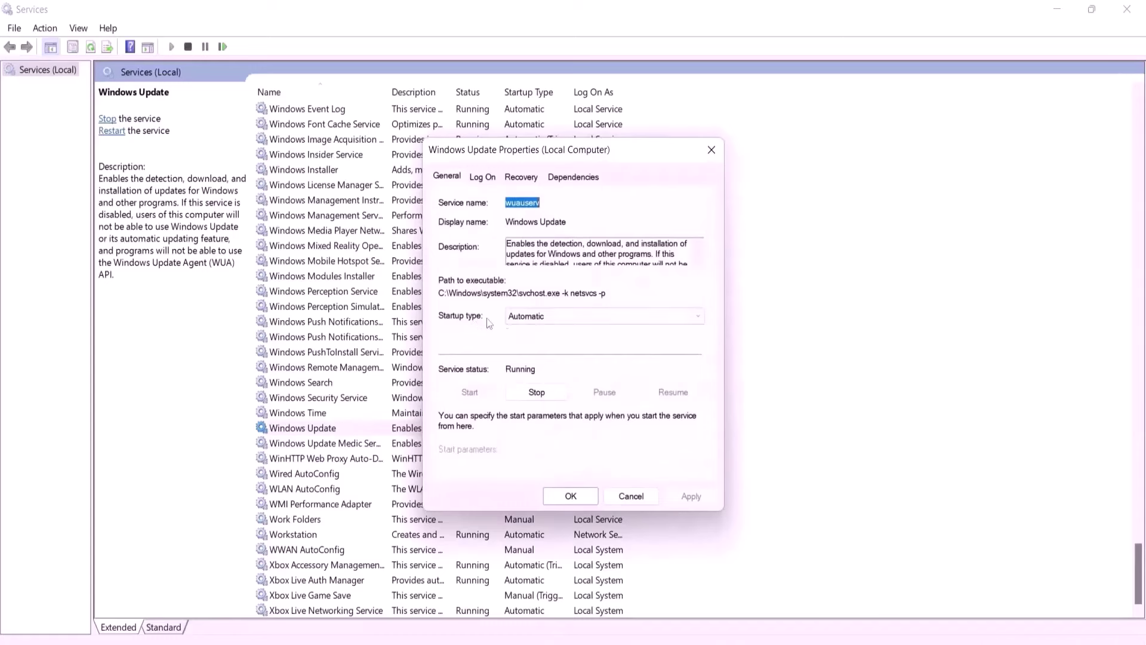
Keep Windows Update on Automatic startup, apply it, and restart the service.
left_click(526, 317)
left_click(545, 325)
left_click(545, 318)
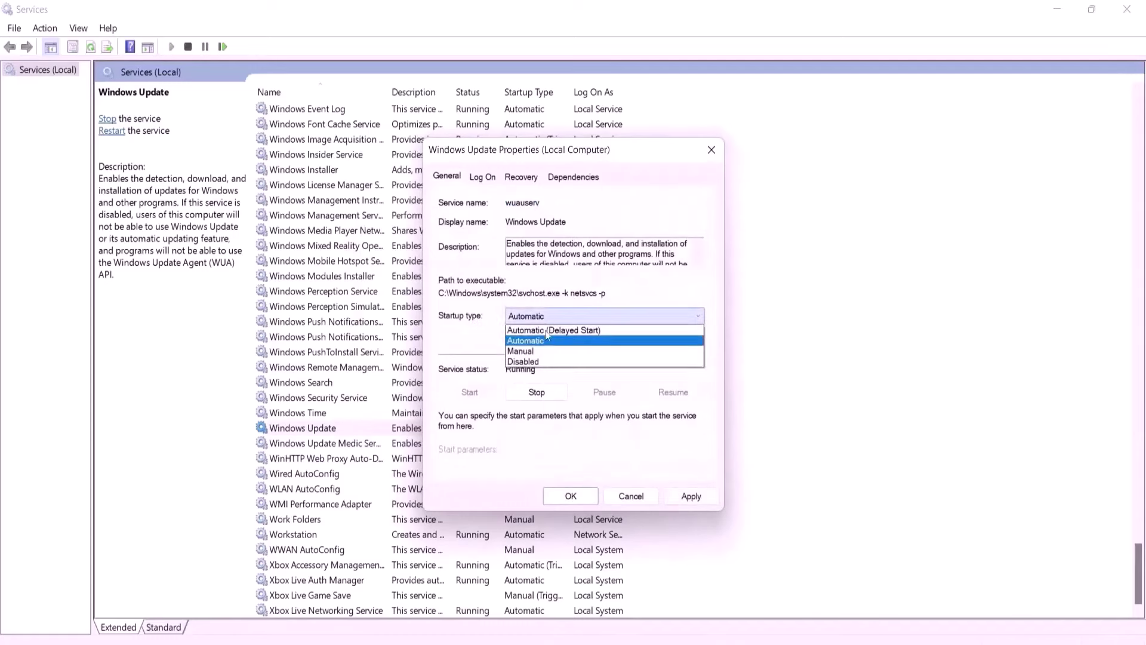
left_click(545, 340)
left_click(688, 500)
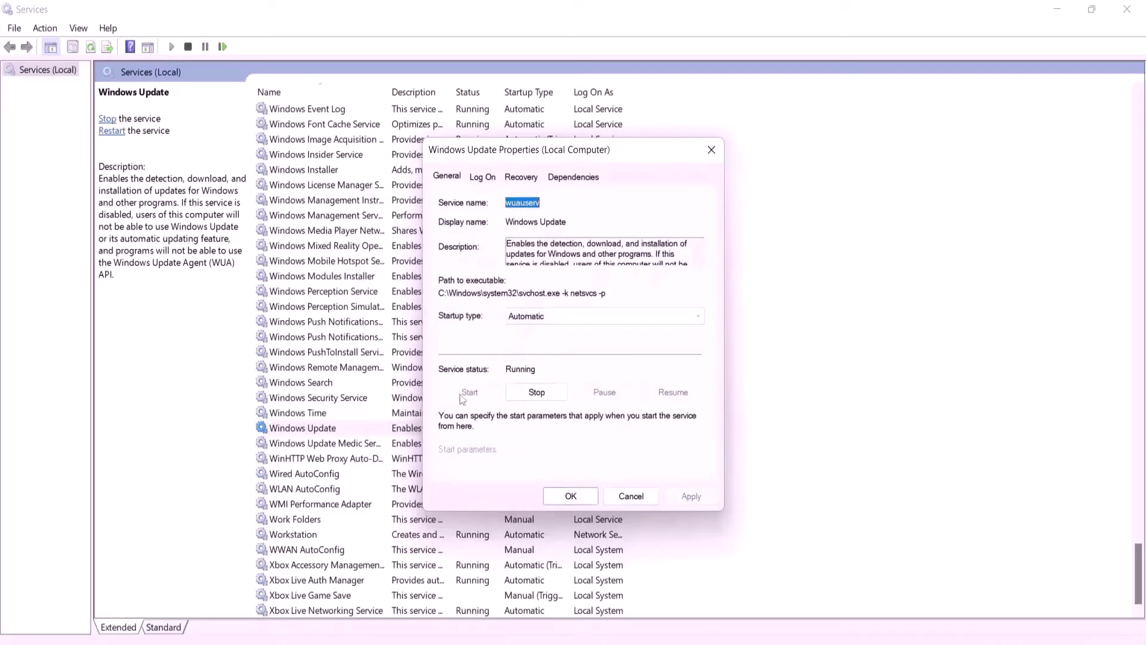
left_click(570, 496)
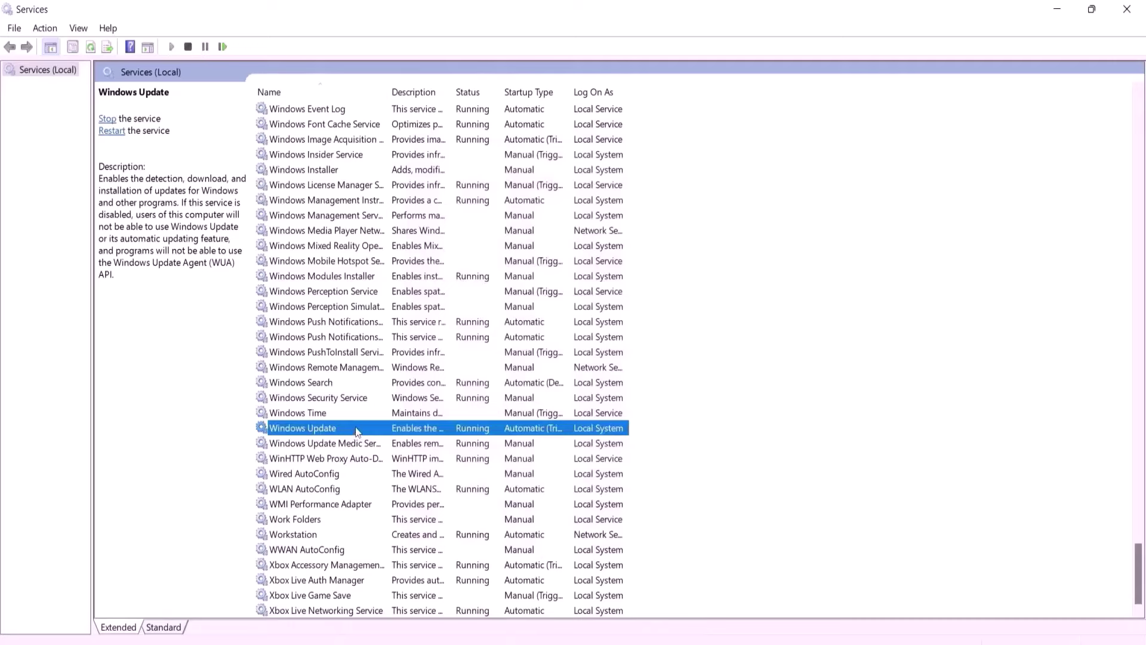
left_click(112, 131)
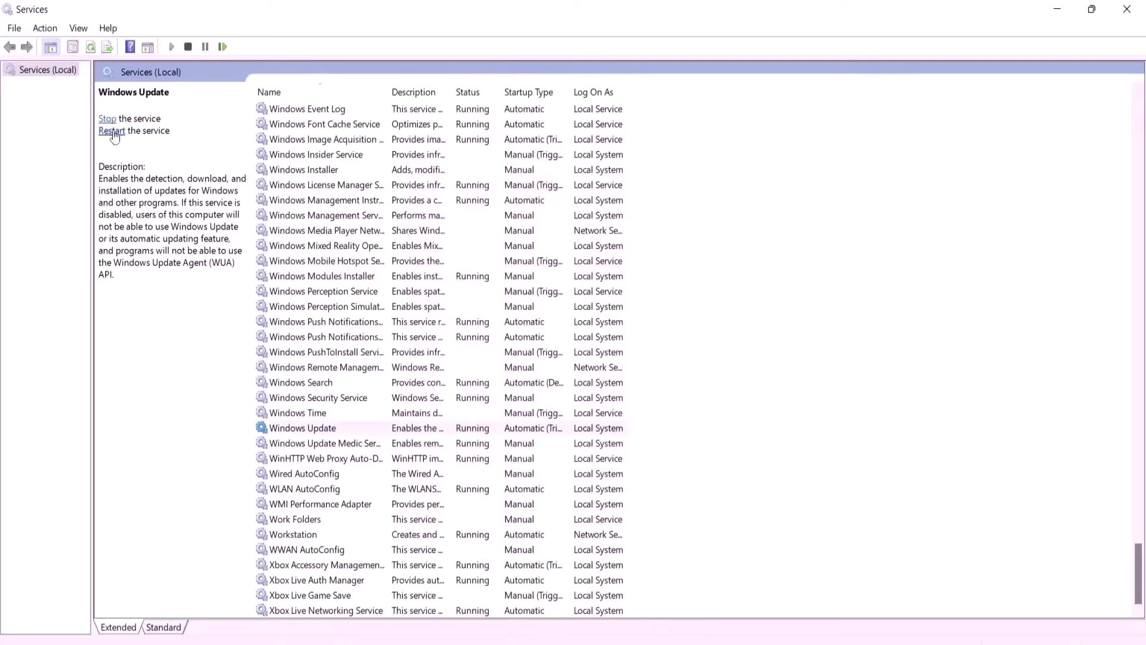
Set Background Intelligent Transfer Service startup to Automatic, apply, then restart the service.
left_click(372, 326)
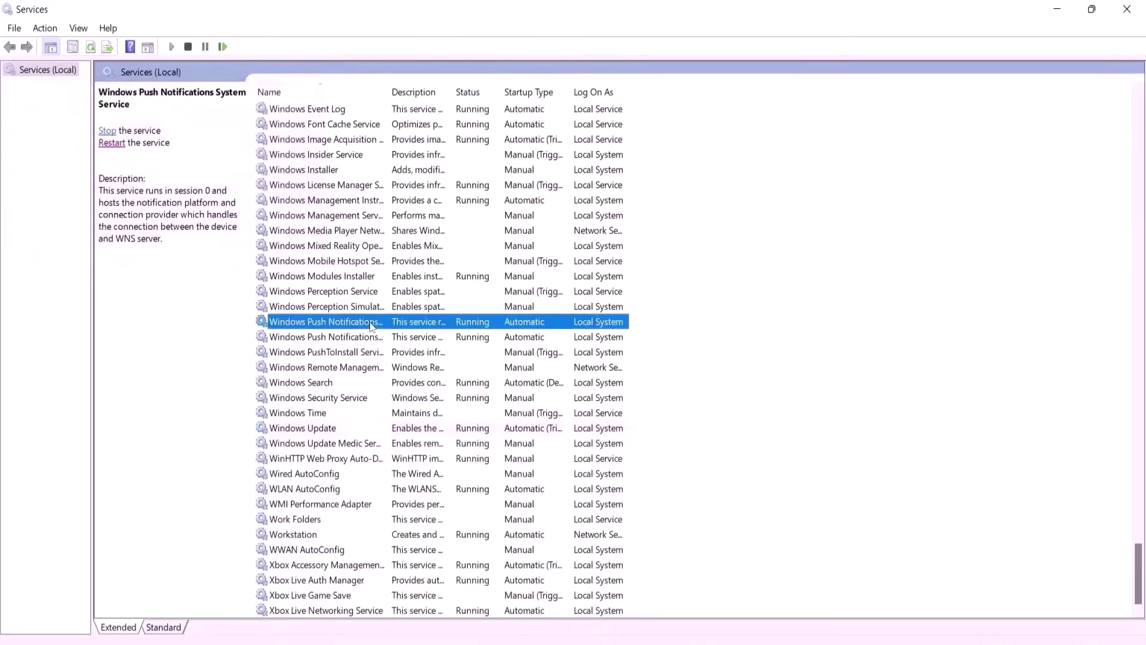
key("b")
scroll(371, 325, "up", 3)
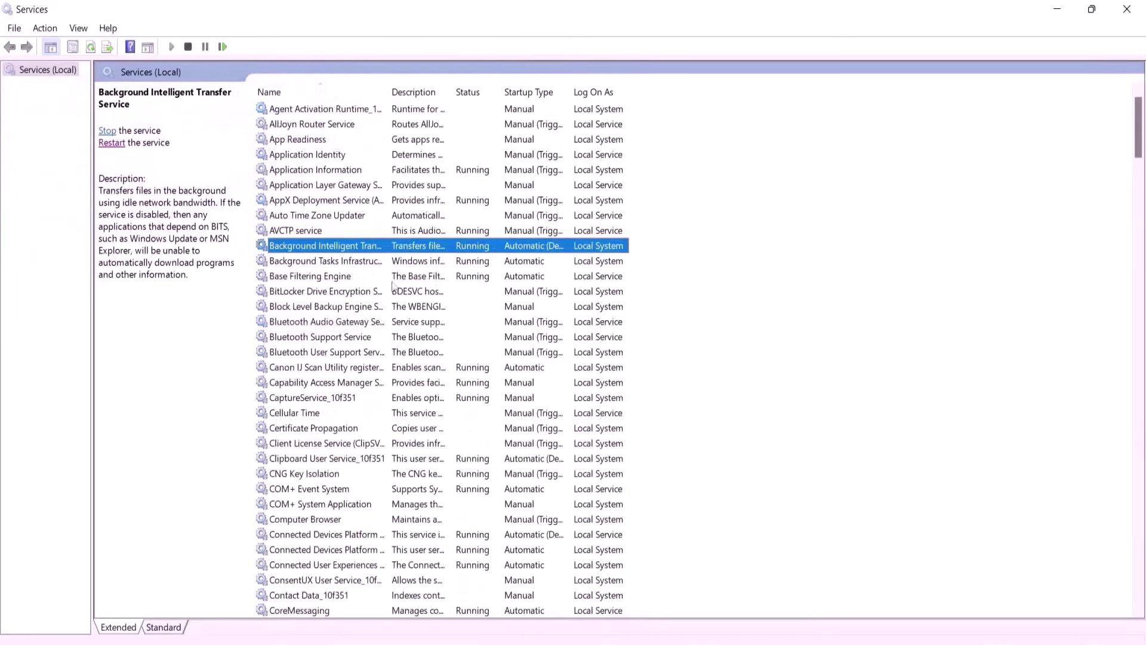
double_click(387, 89)
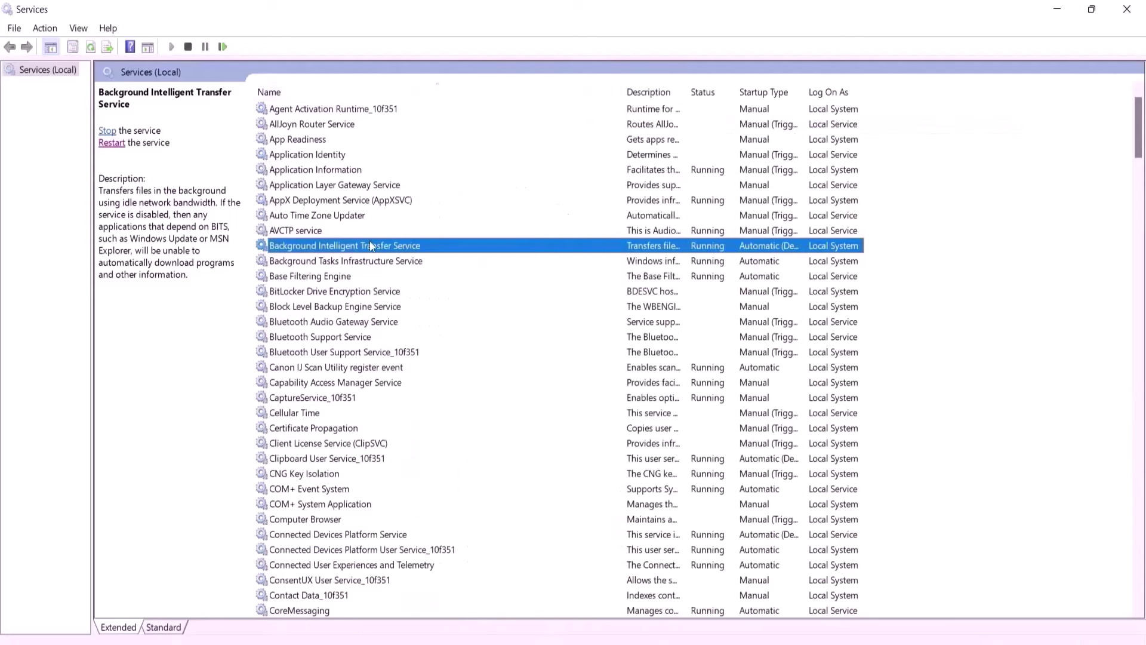
double_click(391, 247)
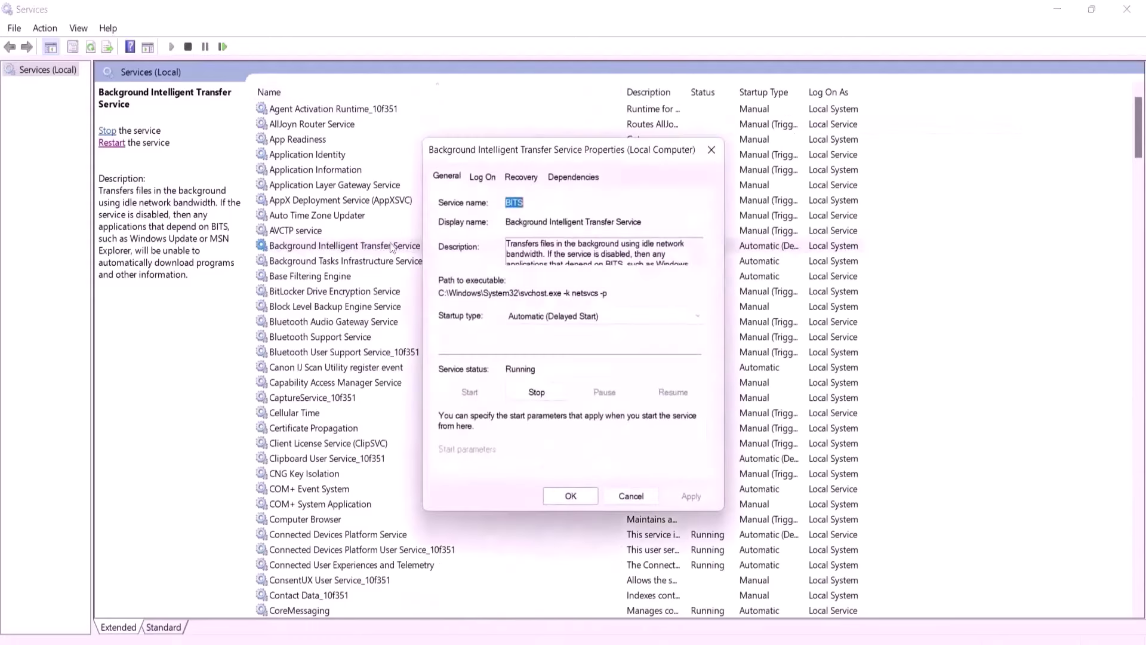
left_click(573, 319)
left_click(558, 342)
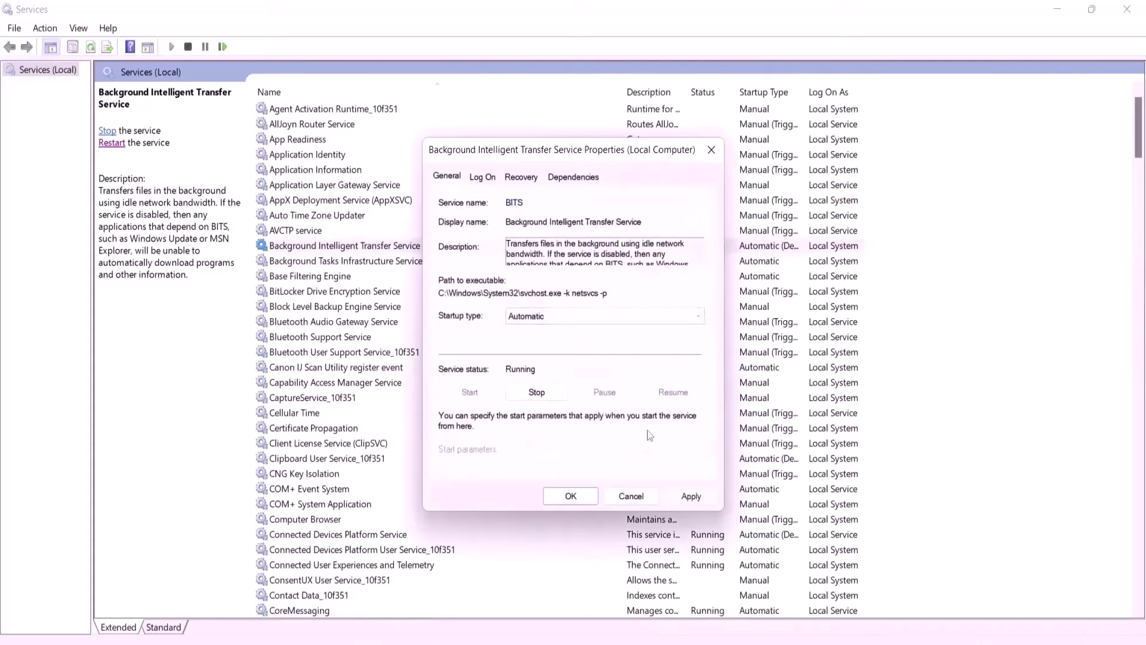
left_click(691, 497)
left_click(570, 496)
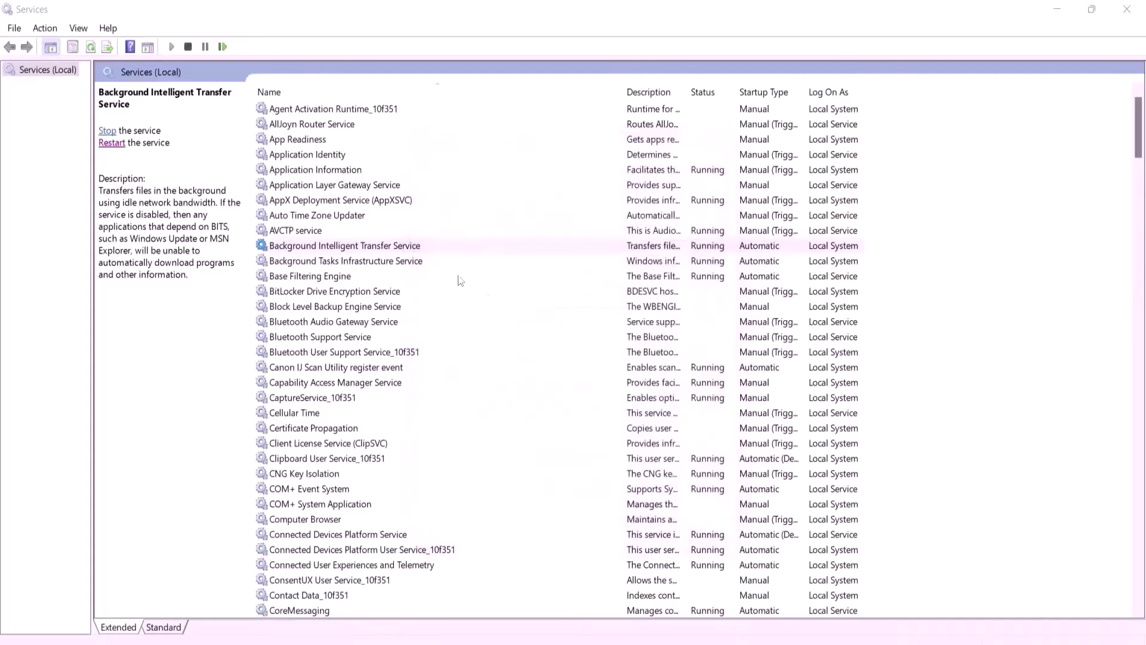
left_click(114, 149)
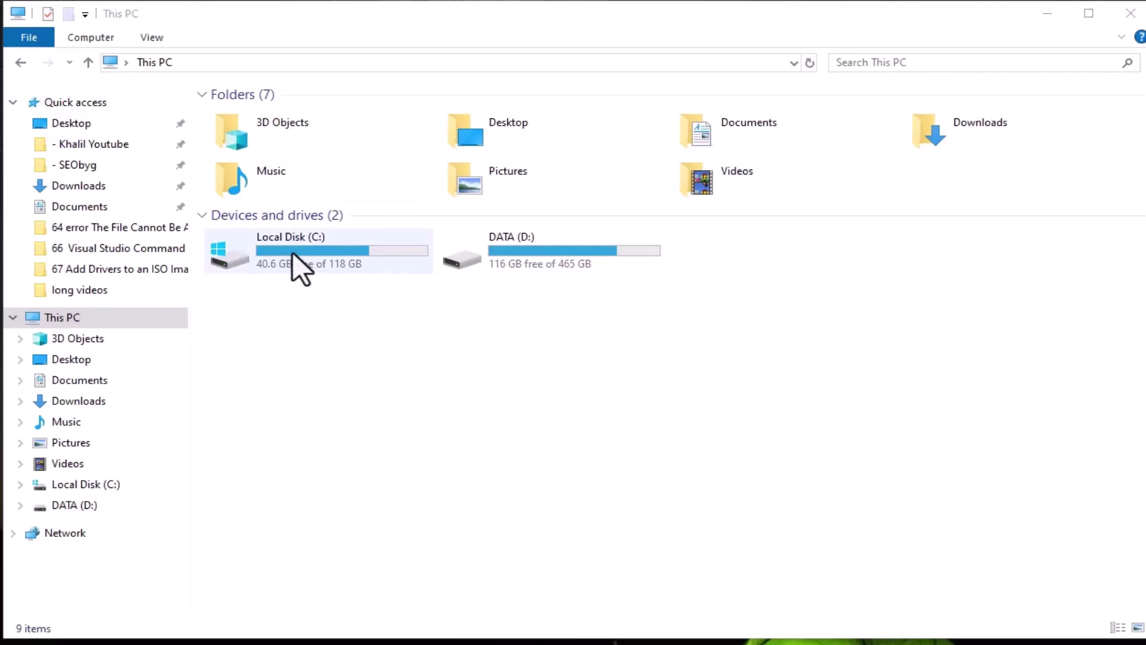
Navigate to C:\Windows\SoftwareDistribution\Download in File Explorer.
double_click(317, 245)
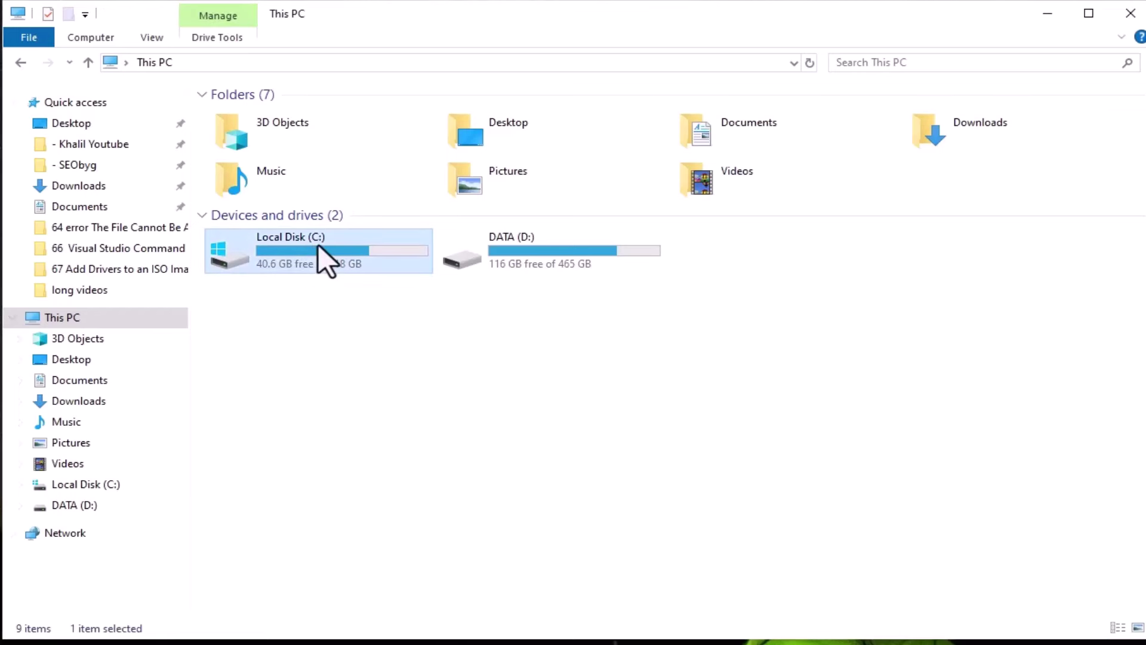
key("w")
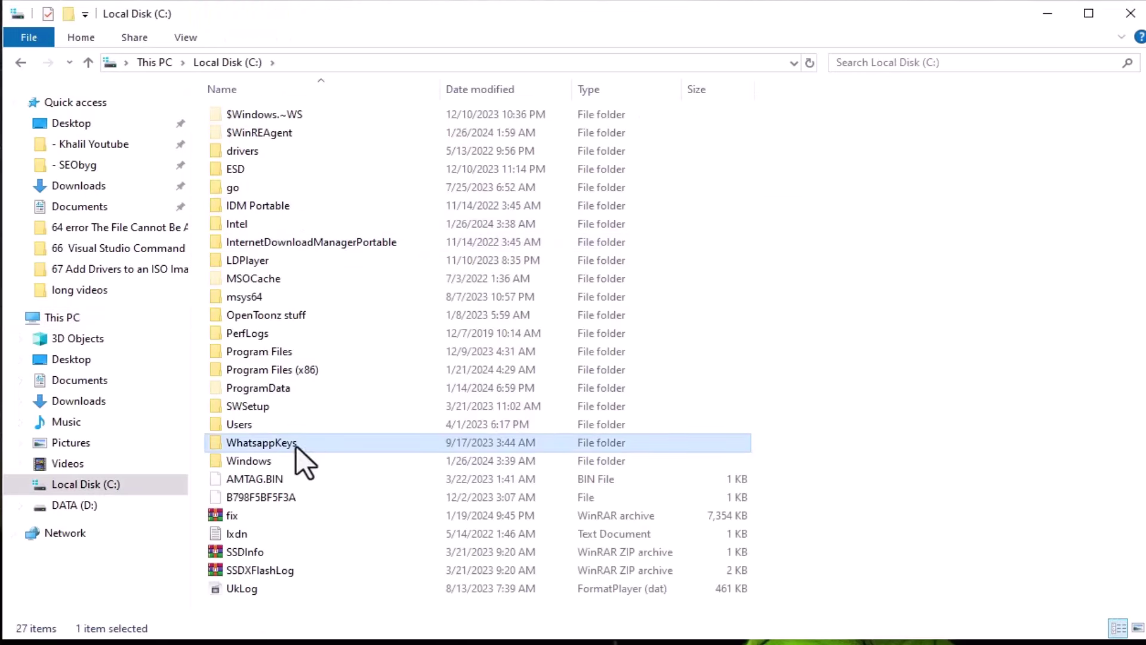
double_click(270, 461)
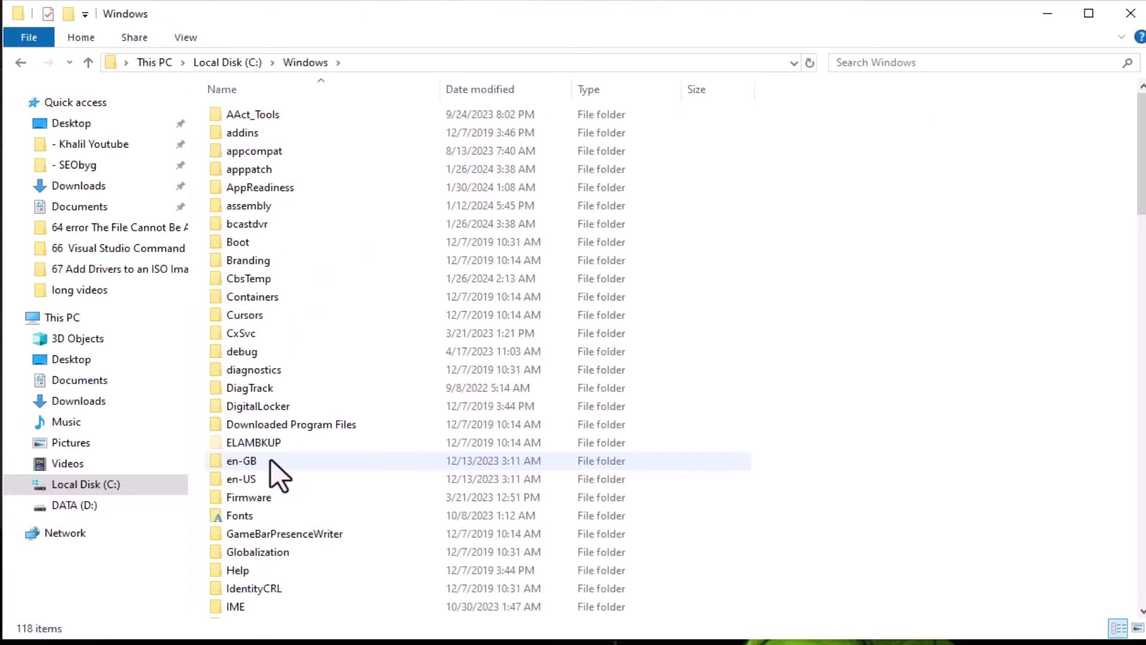
left_click(345, 265)
type("so")
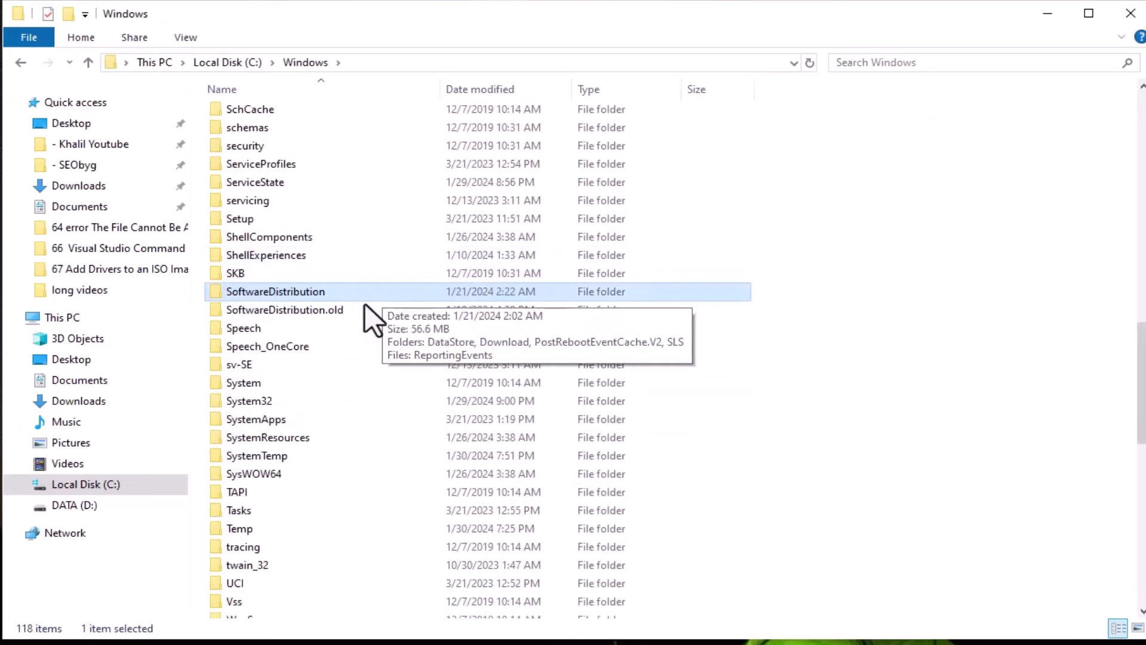
double_click(319, 293)
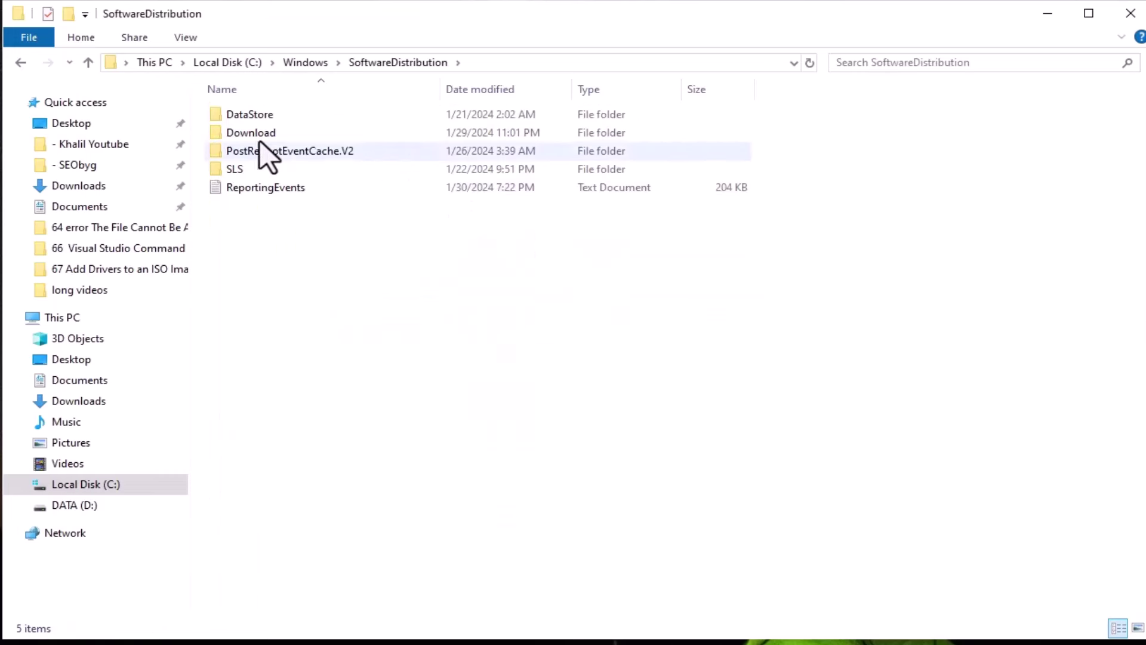
double_click(287, 133)
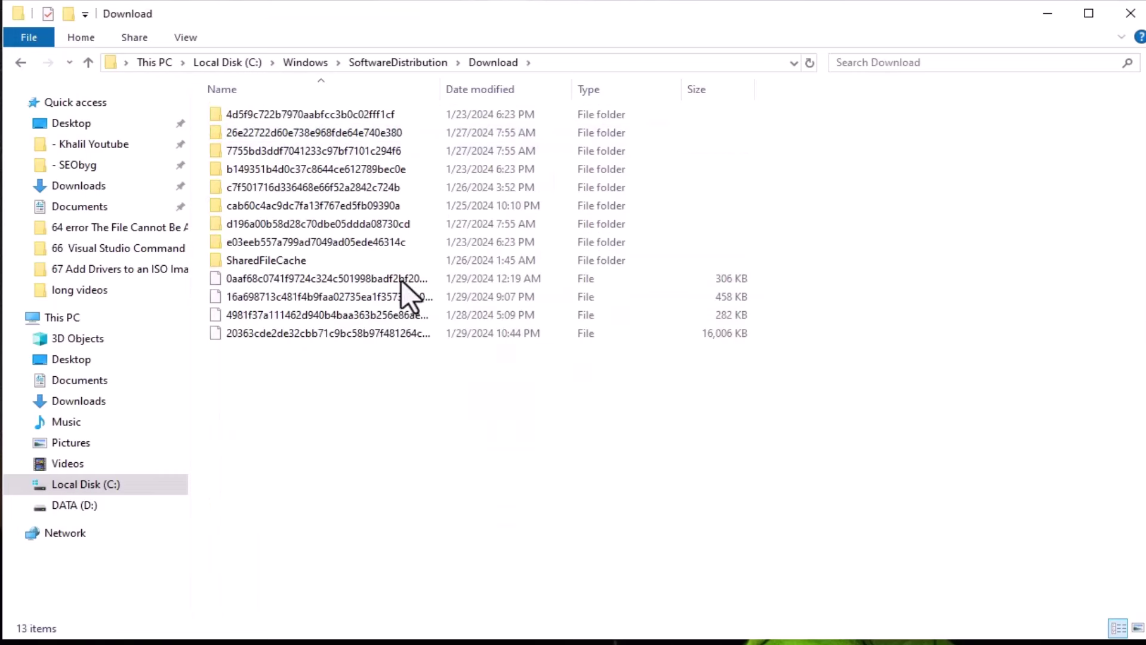
Permanently delete all 13 items in the Download folder.
left_click_drag(427, 385, 310, 106)
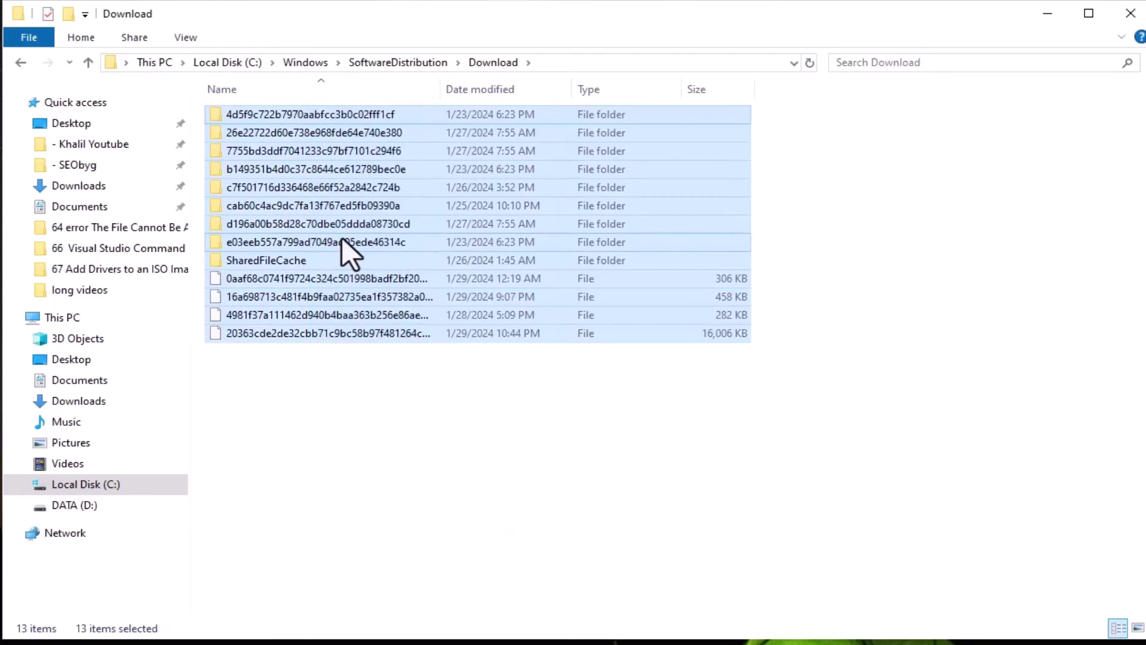
key("shift+Delete")
key("Return")
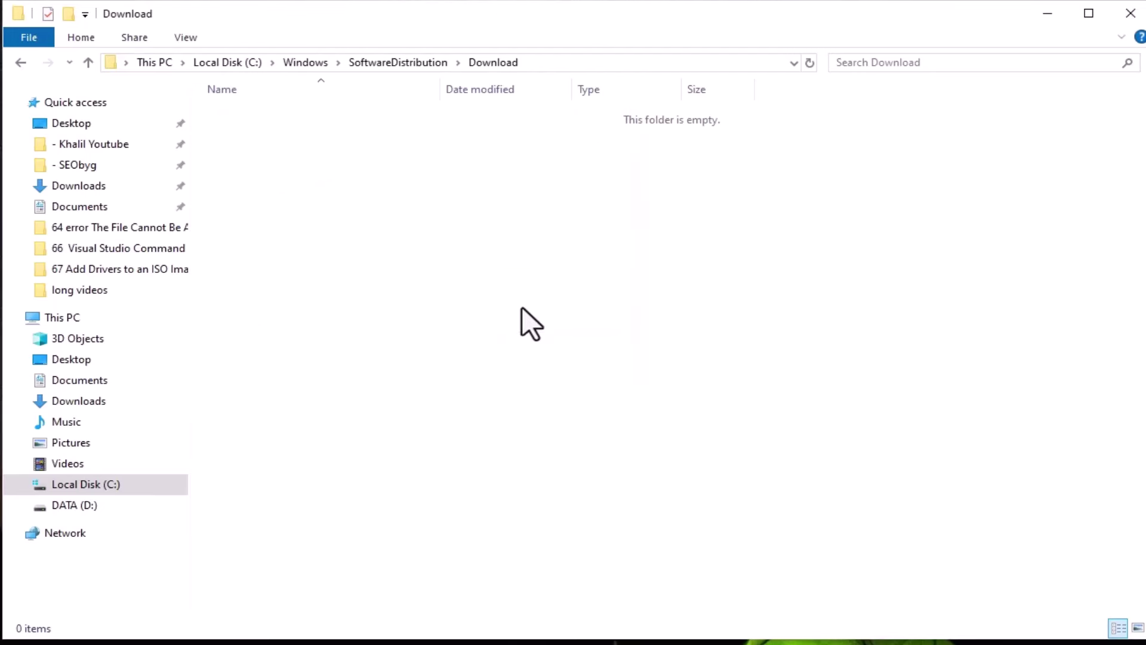
Navigate to C:\Windows\System32\catroot2 in File Explorer.
left_click(305, 62)
key("s")
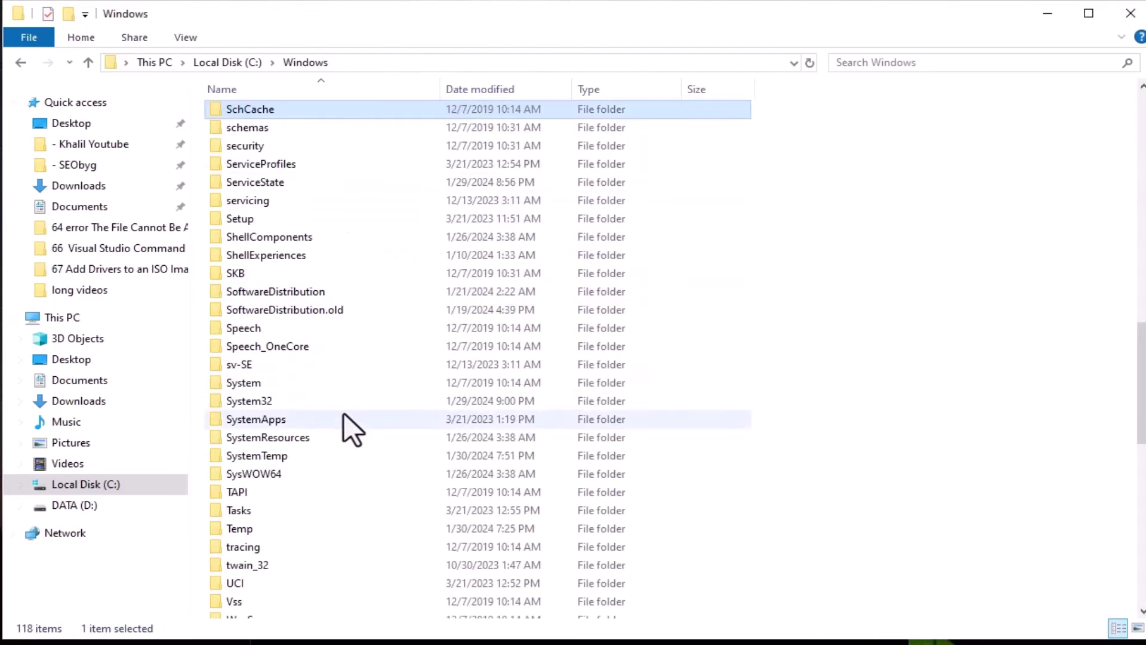
left_click(308, 403)
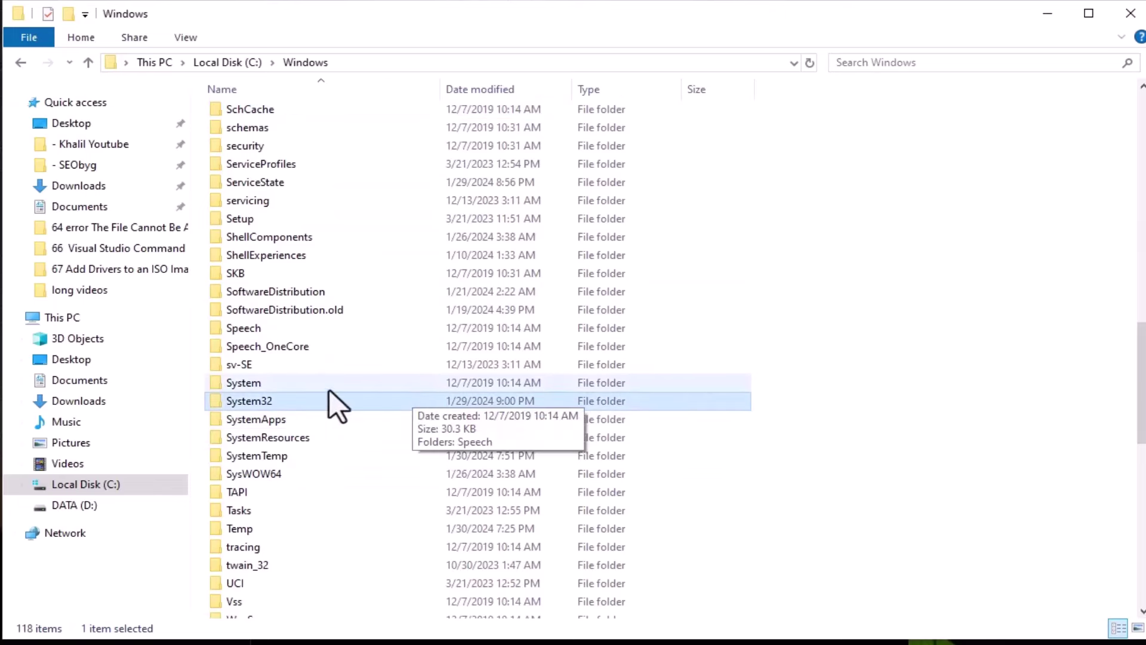
double_click(300, 404)
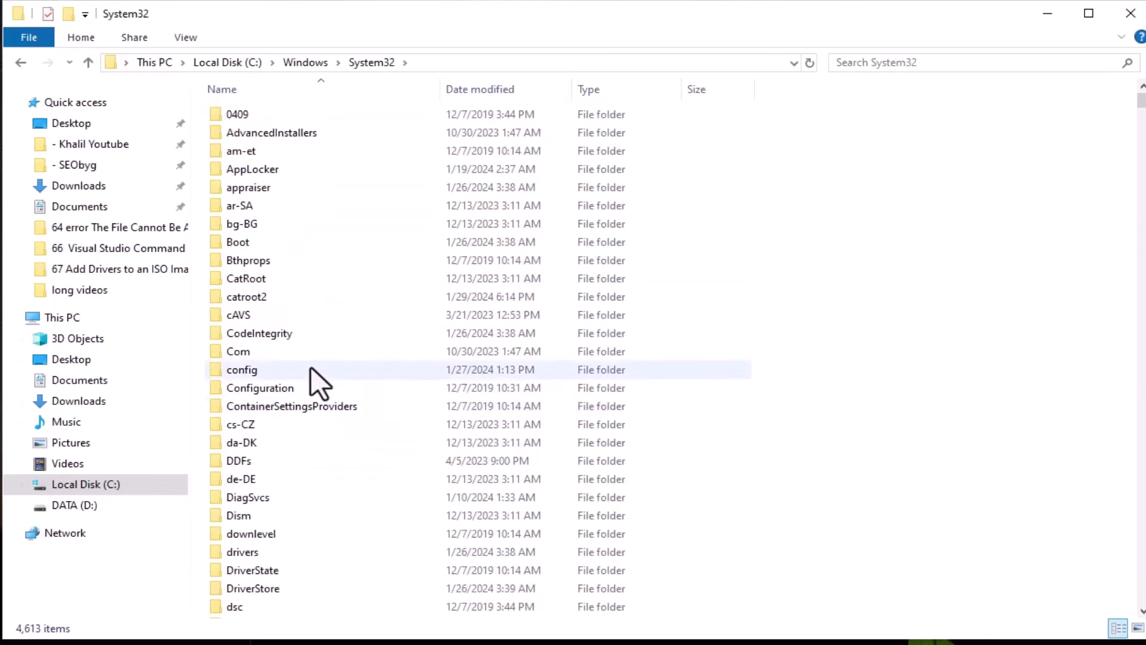
left_click(274, 293)
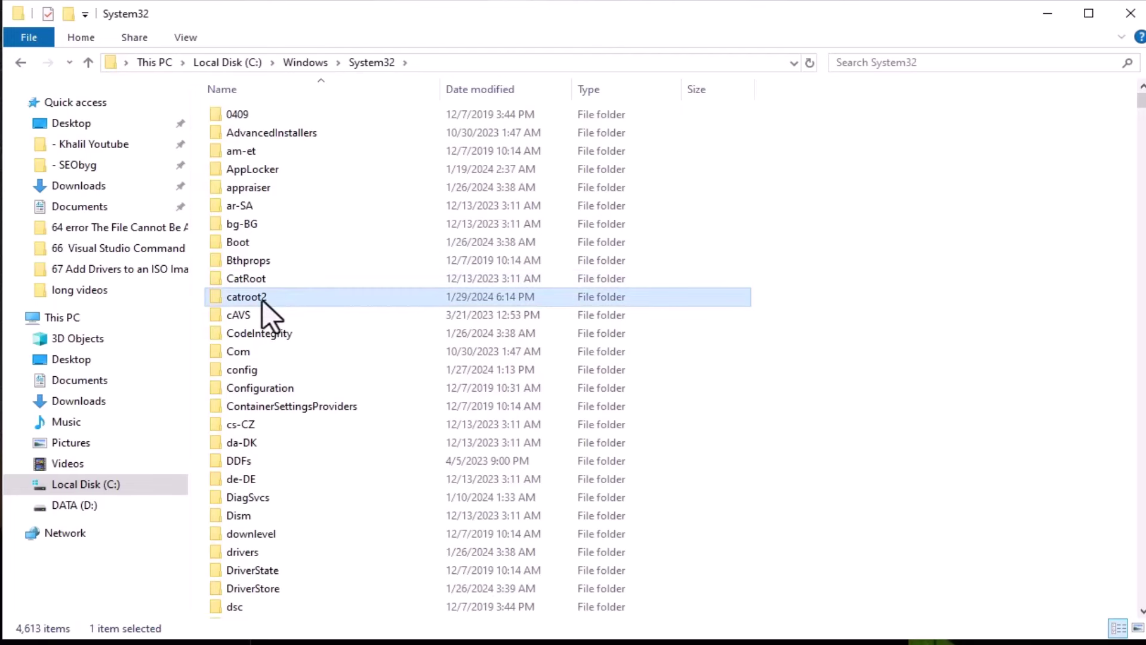
double_click(282, 296)
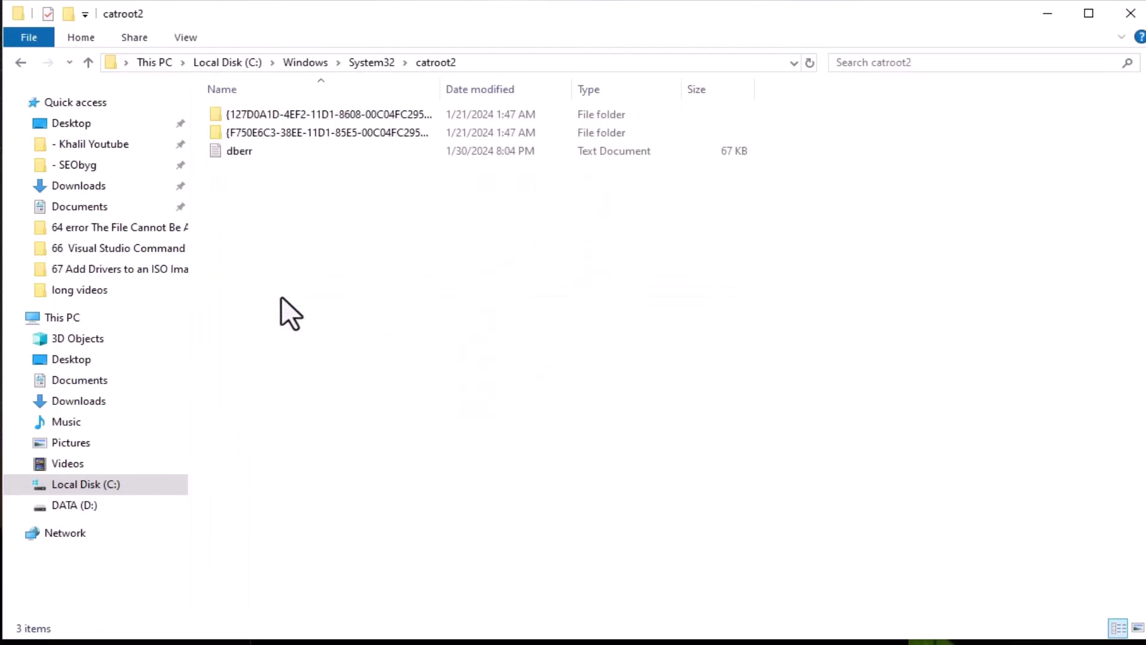
Select the three catroot2 items and try to permanently delete them.
left_click_drag(423, 217, 325, 102)
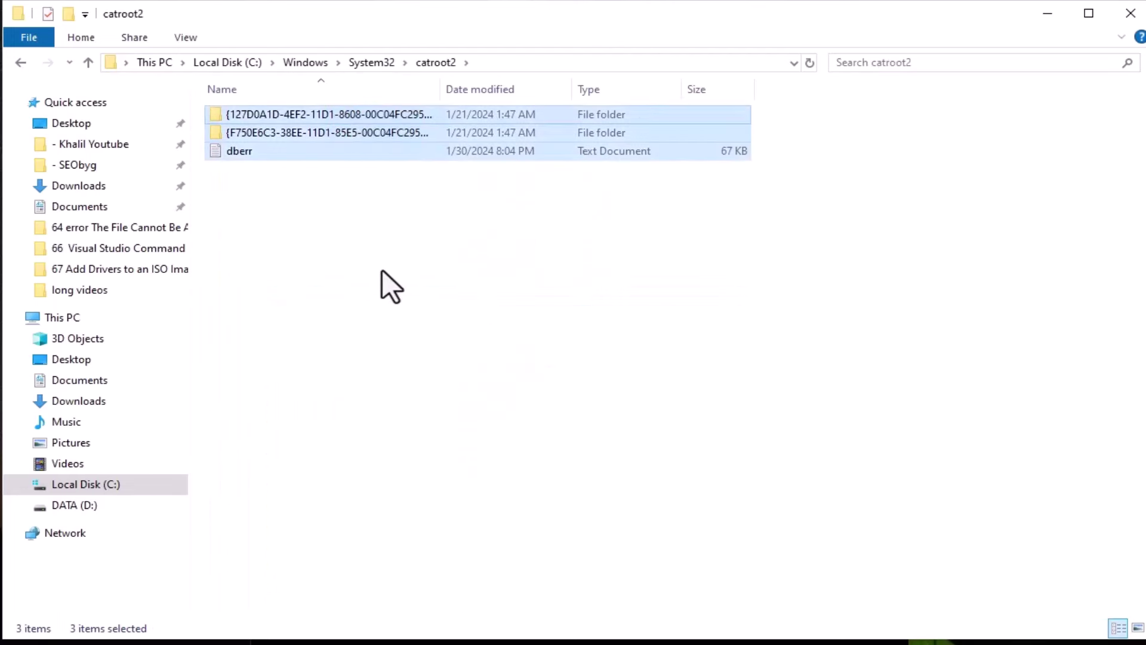
key("shift+Delete")
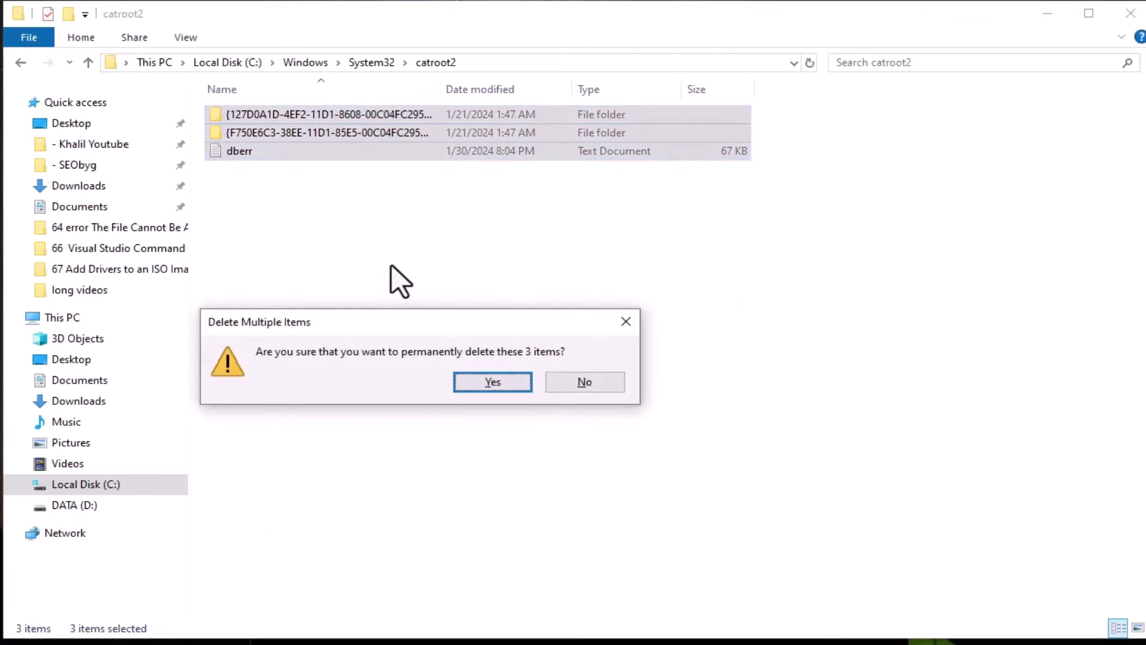
left_click(617, 383)
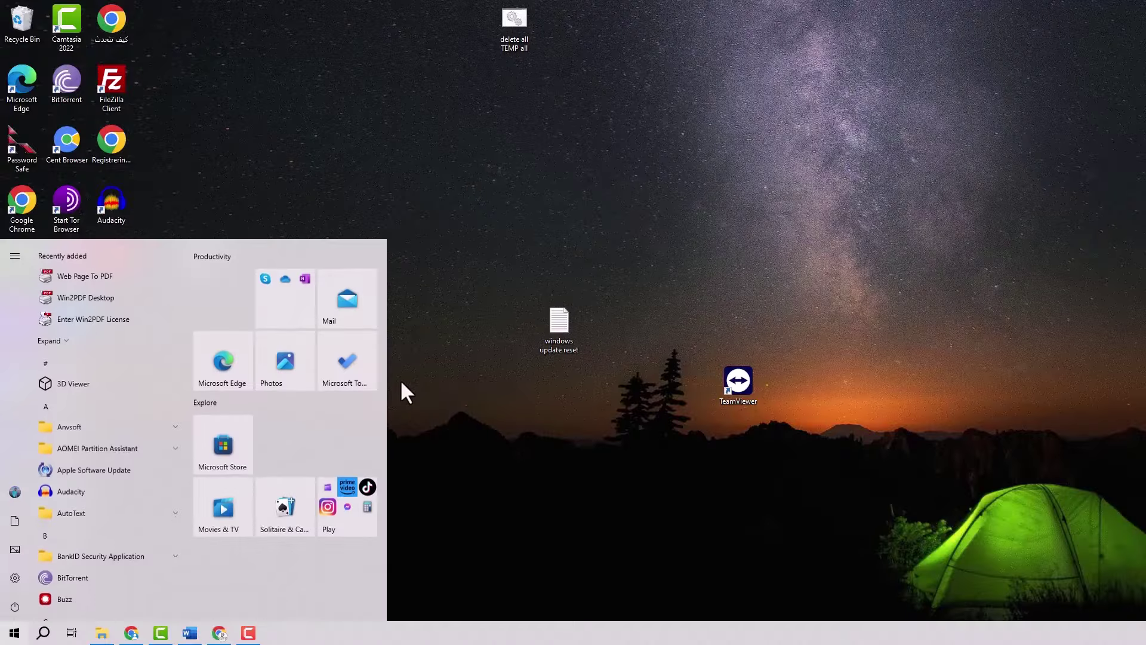
Launch Notepad and copy the entire reset script from the Google Docs document.
type("note")
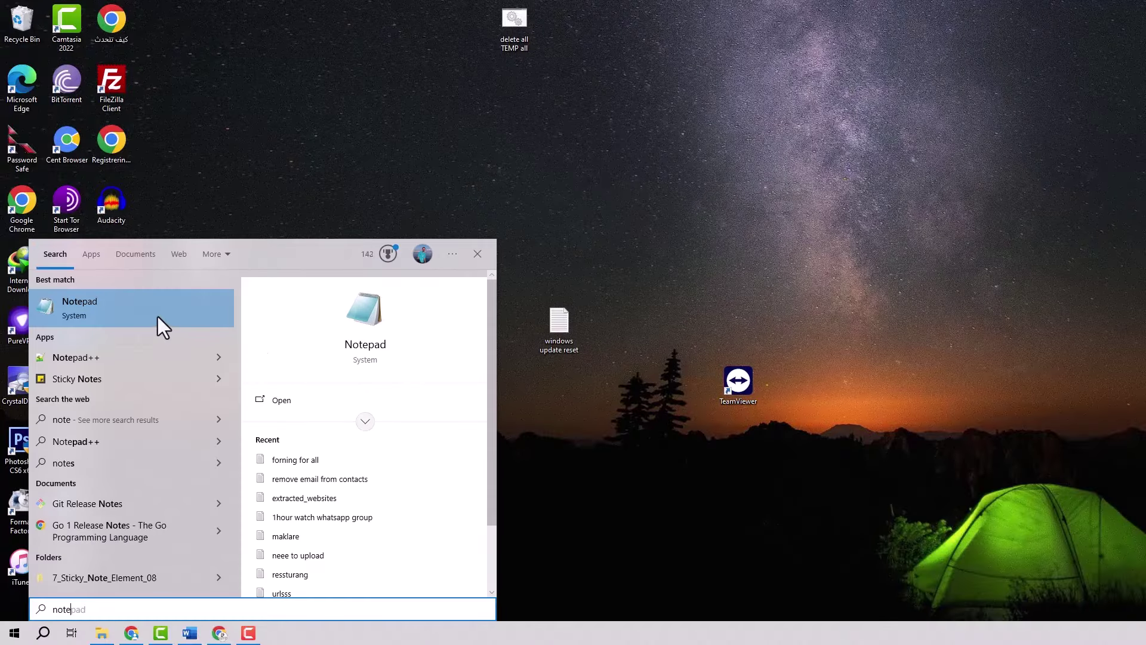
left_click(157, 316)
left_click(219, 633)
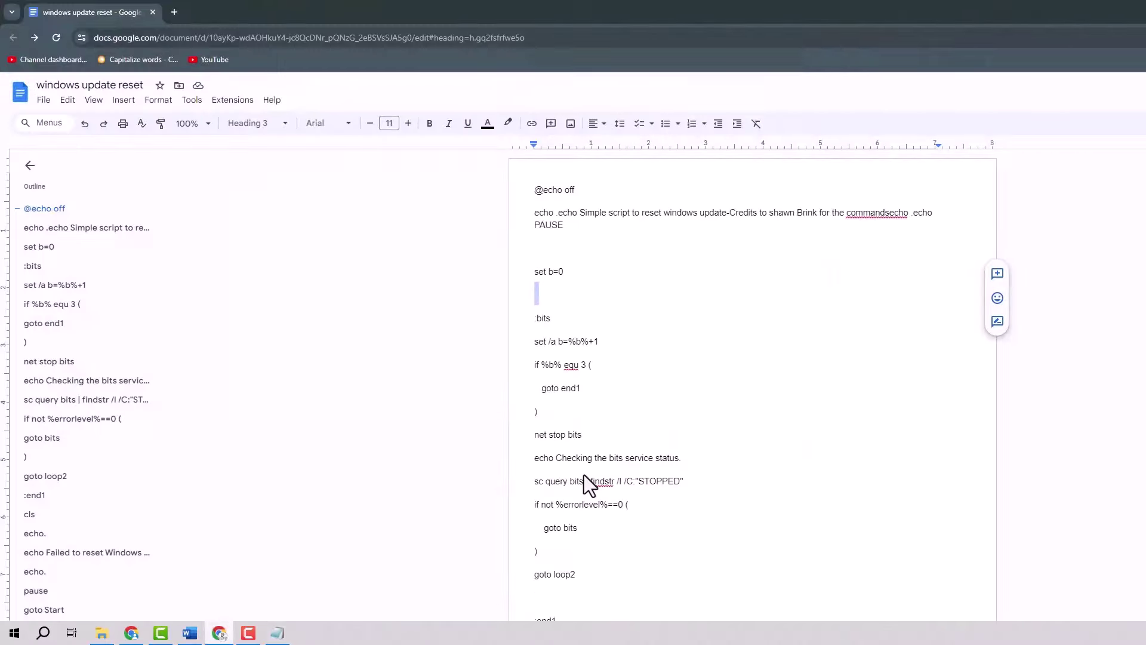
scroll(663, 310, "down", 6)
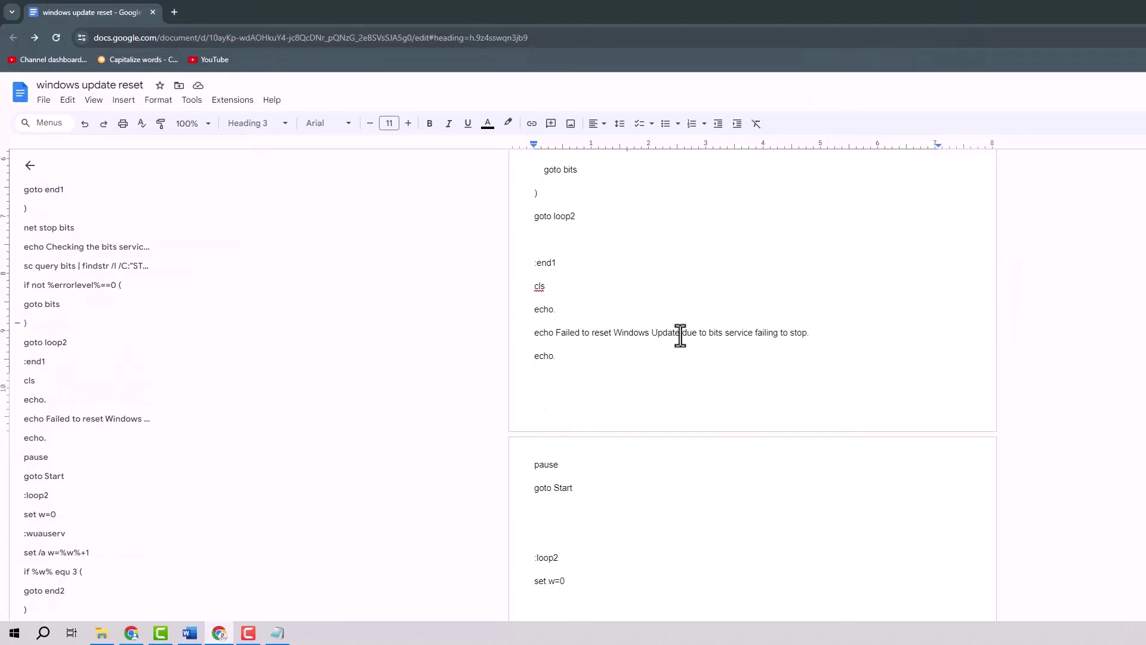
key("ctrl+a")
right_click(553, 322)
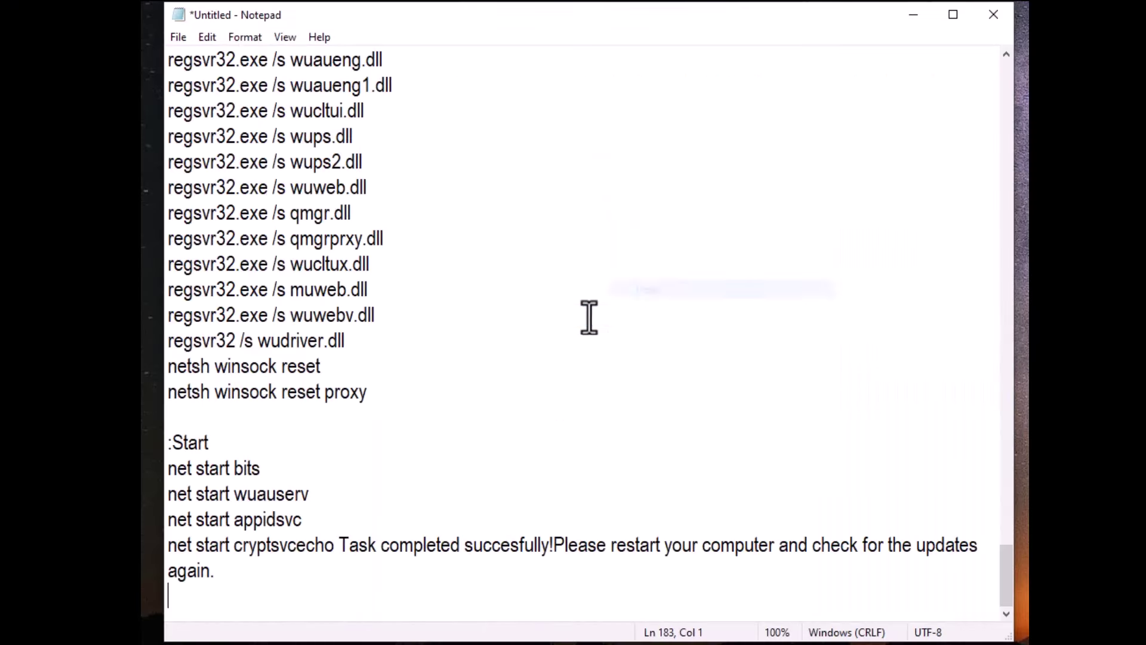
scroll(478, 334, "up", 15)
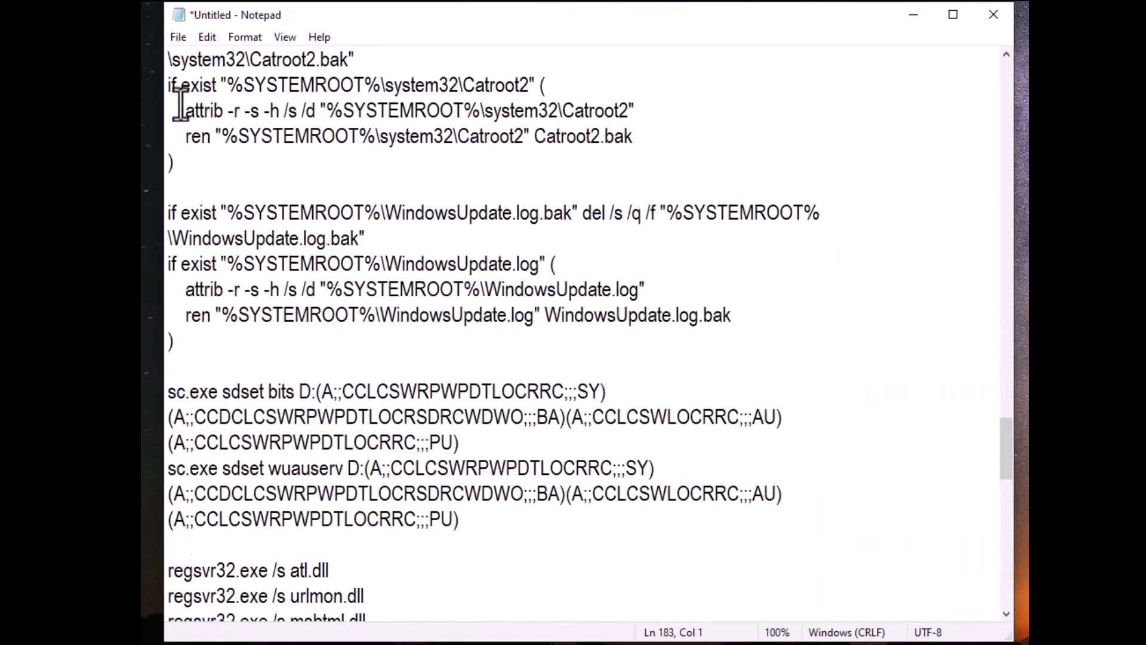
scroll(181, 103, "up", 9)
Save the Notepad script as winupdate.bat.
left_click(182, 42)
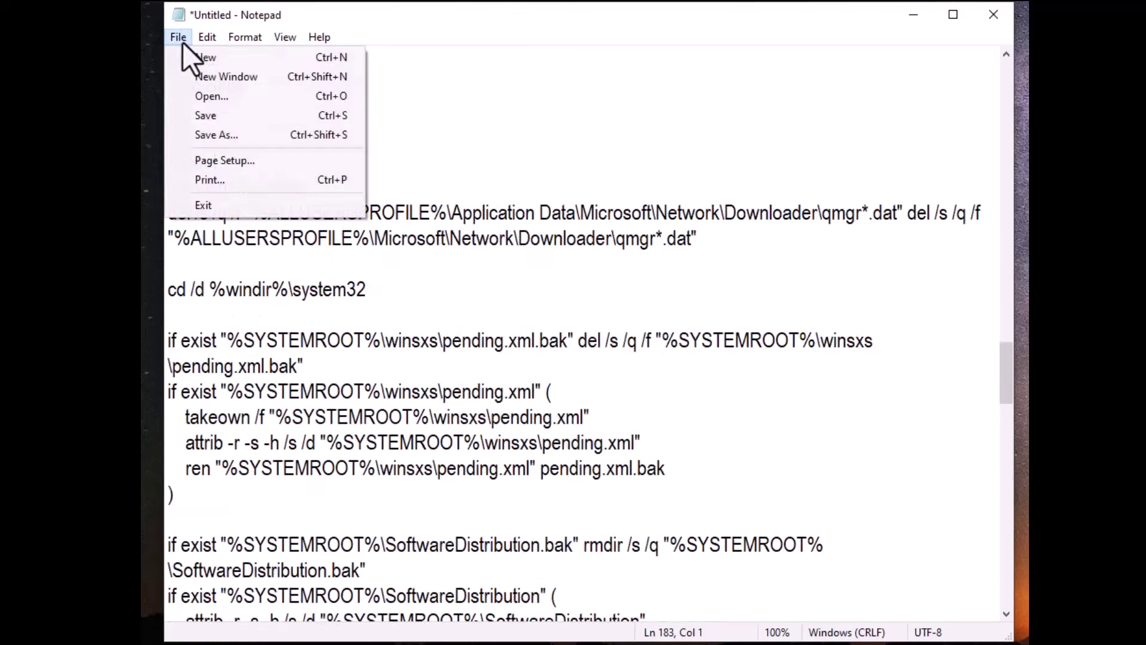
left_click(249, 136)
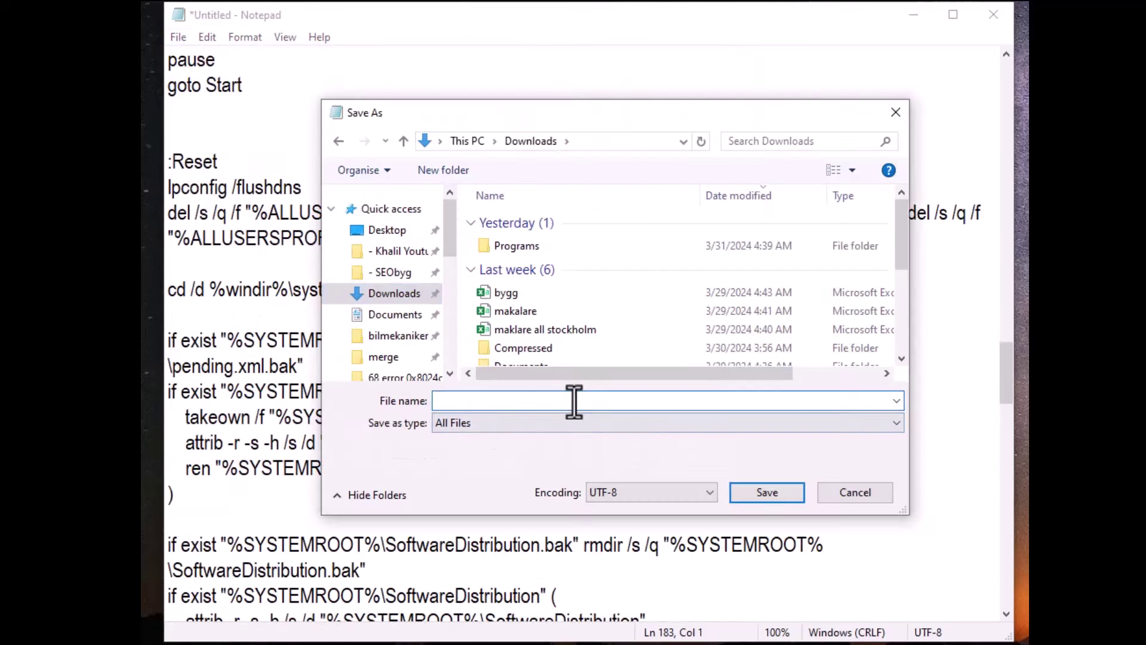
type("winupdate.bat")
left_click(767, 491)
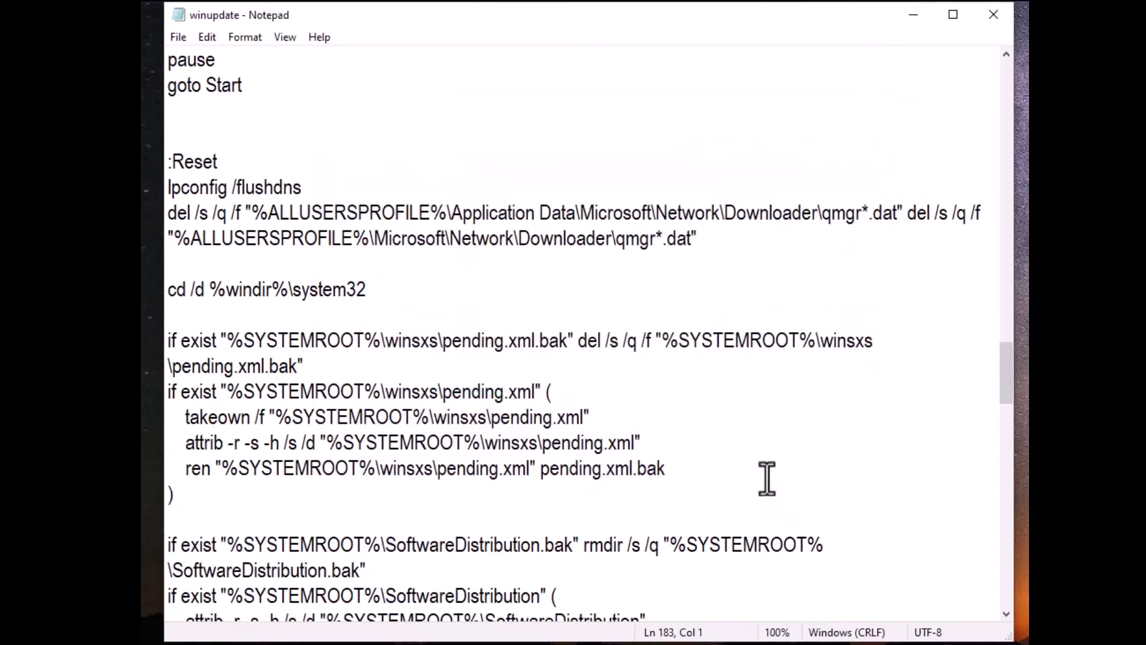
Run winupdate from the Downloads folder as administrator.
key("super+e")
left_click(782, 259)
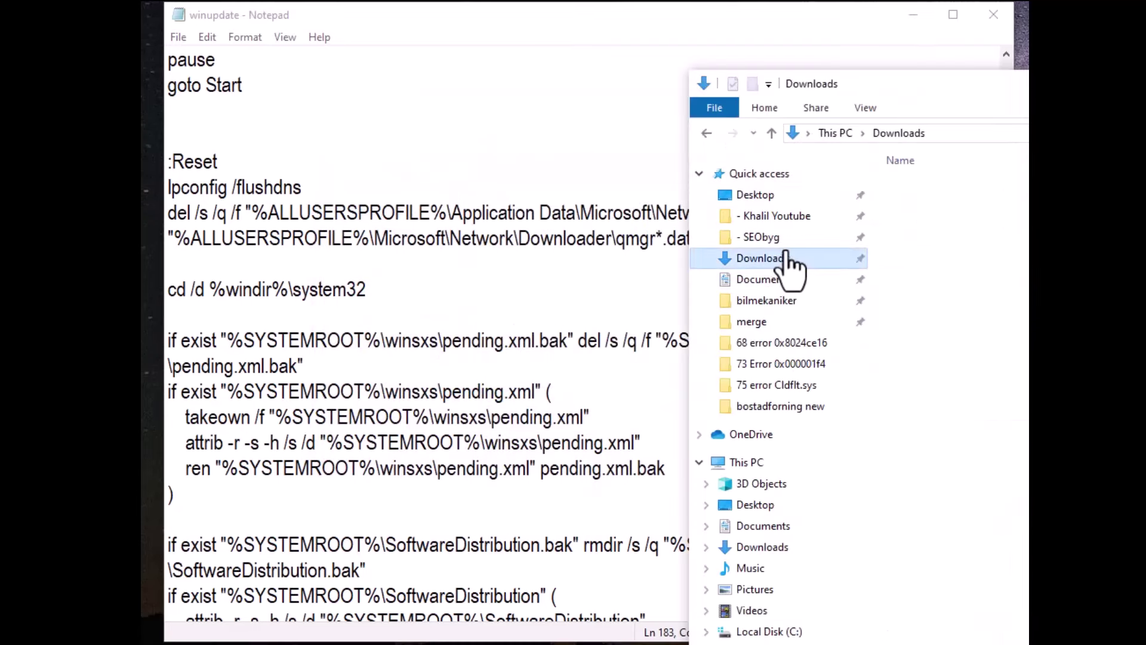
left_click(941, 208)
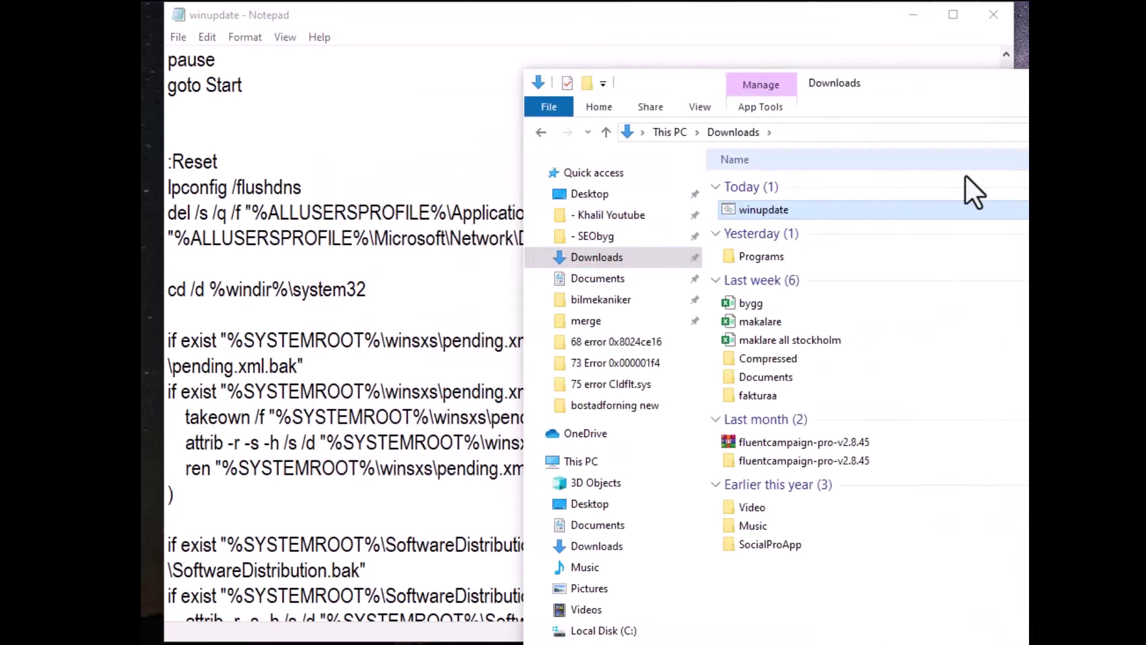
right_click(760, 217)
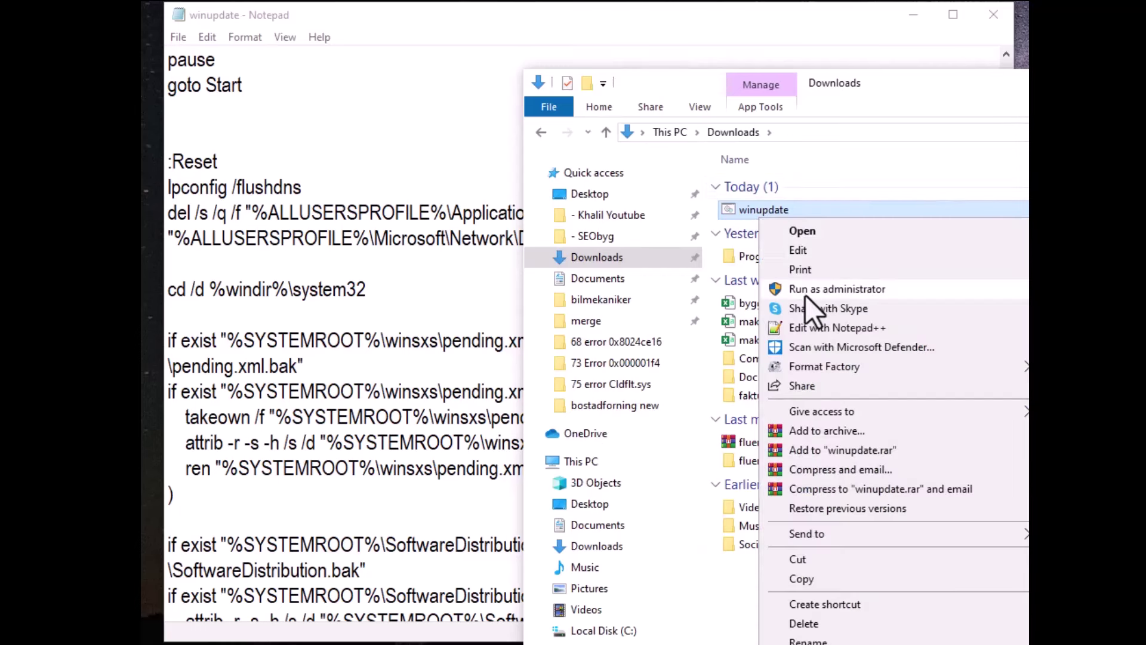
left_click(829, 289)
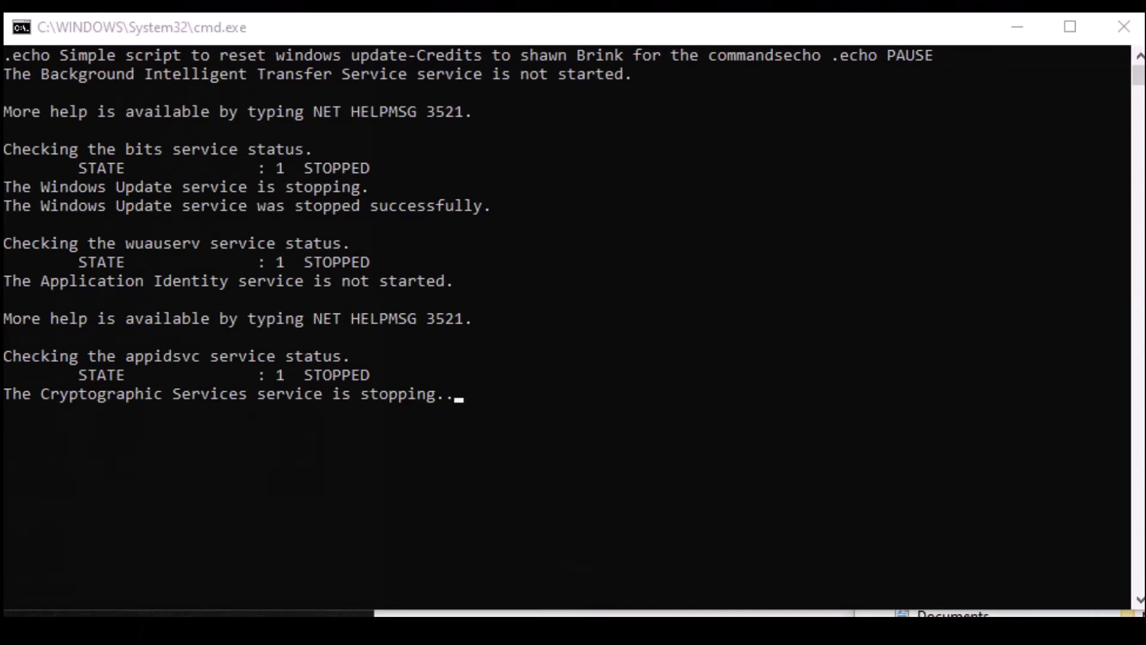
Glance at File Explorer and Notepad, then return to the running reset script.
key("super+e")
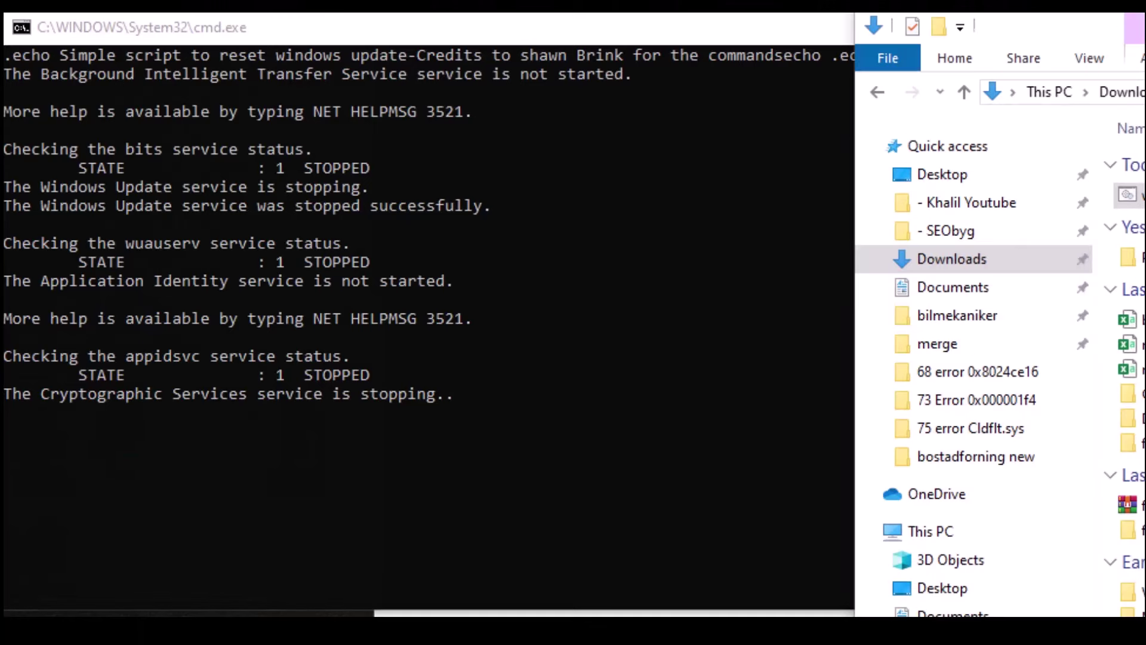
key("super+Down")
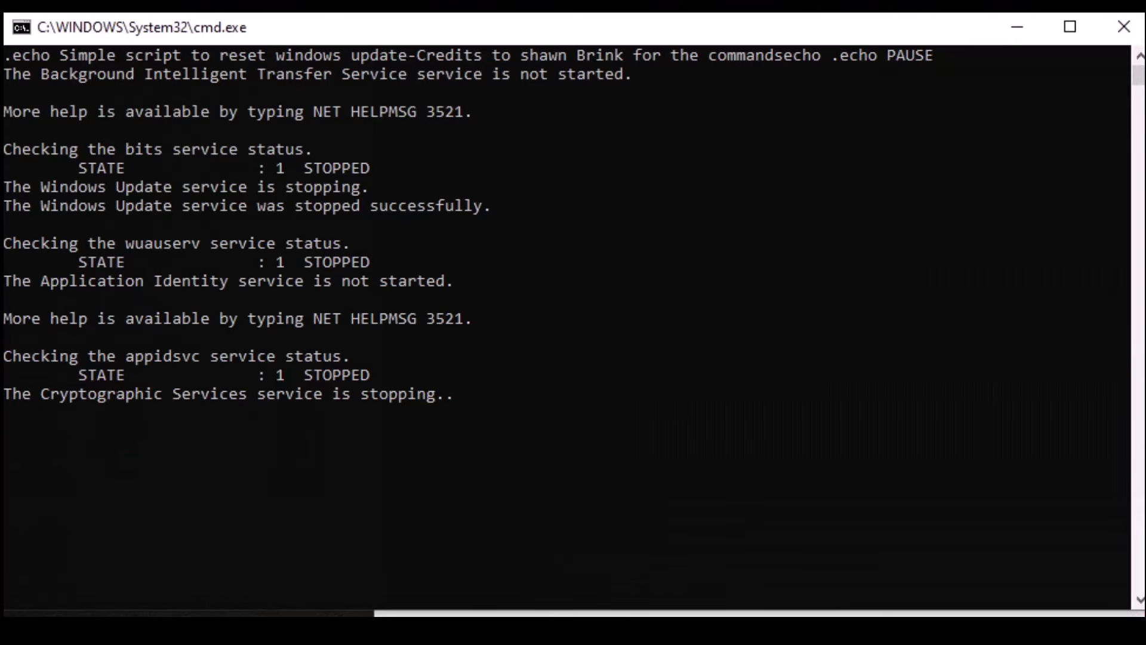
key("alt+Tab")
key("super+Down")
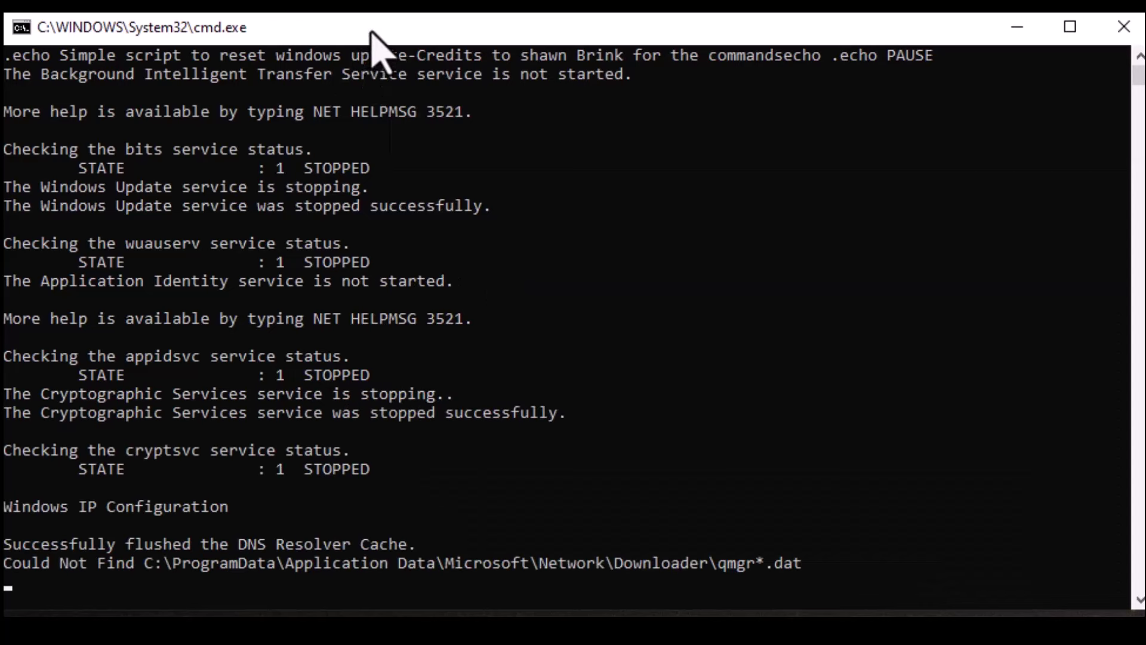
Move the Command Prompt window slightly up and to the right.
mouse_move(370, 36)
left_mouse_down()
mouse_move(156, 3)
mouse_move(378, 30)
left_mouse_up()
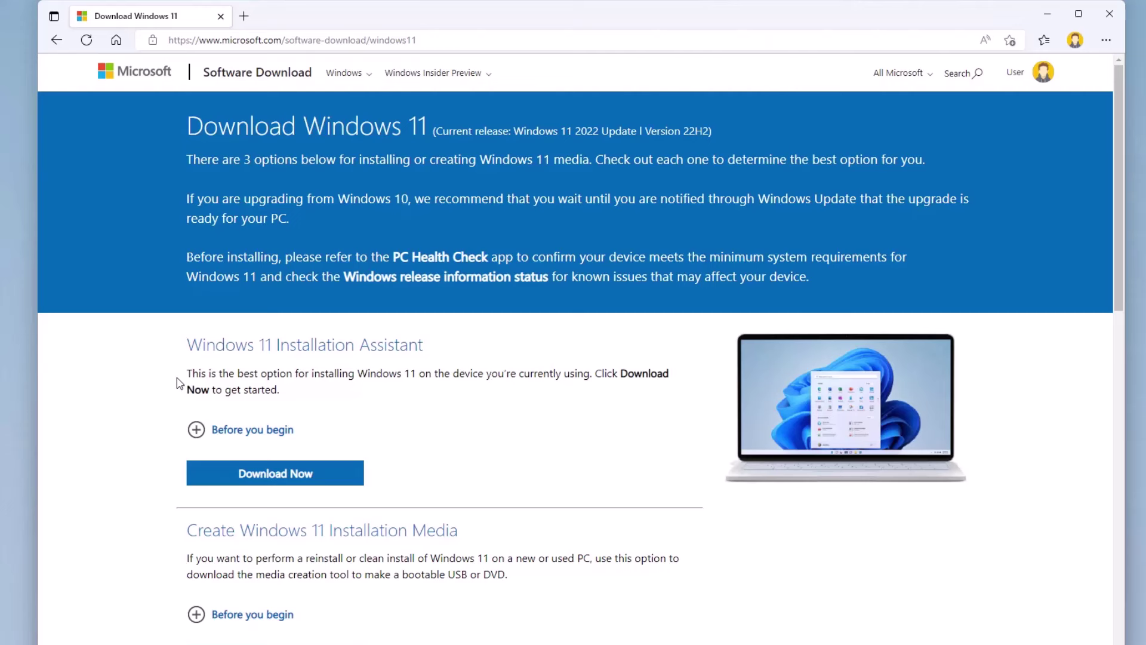
Save Windows11InstallationAssistant.exe to Downloads using Save as, then show it in File Explorer.
left_click(308, 477)
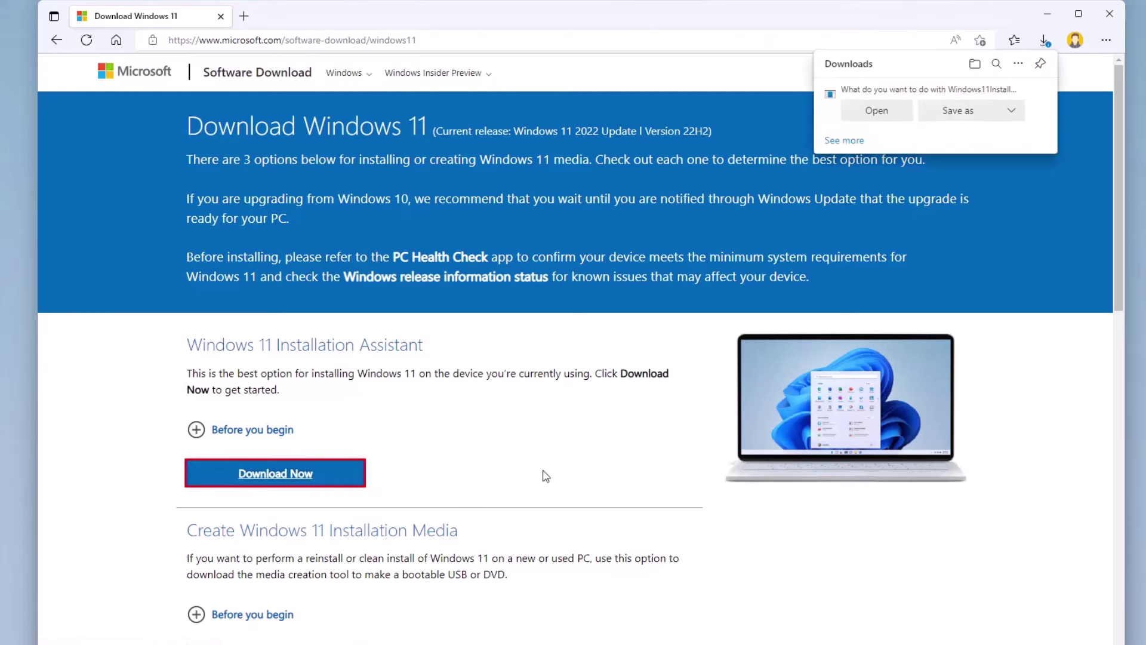
left_click(963, 113)
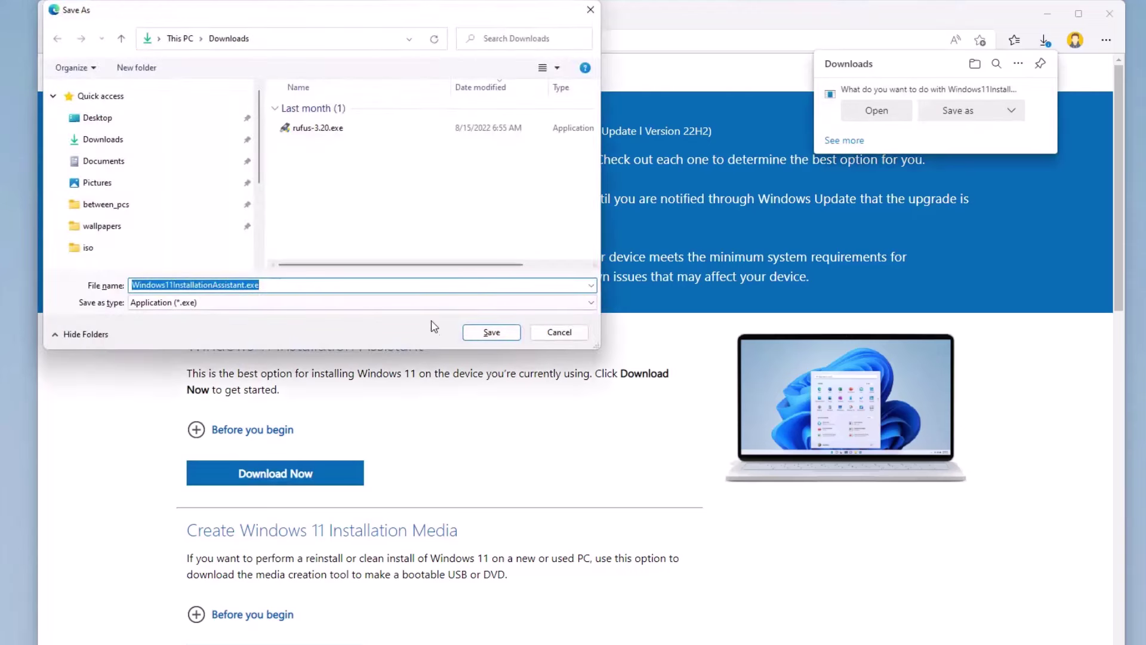
left_click(492, 332)
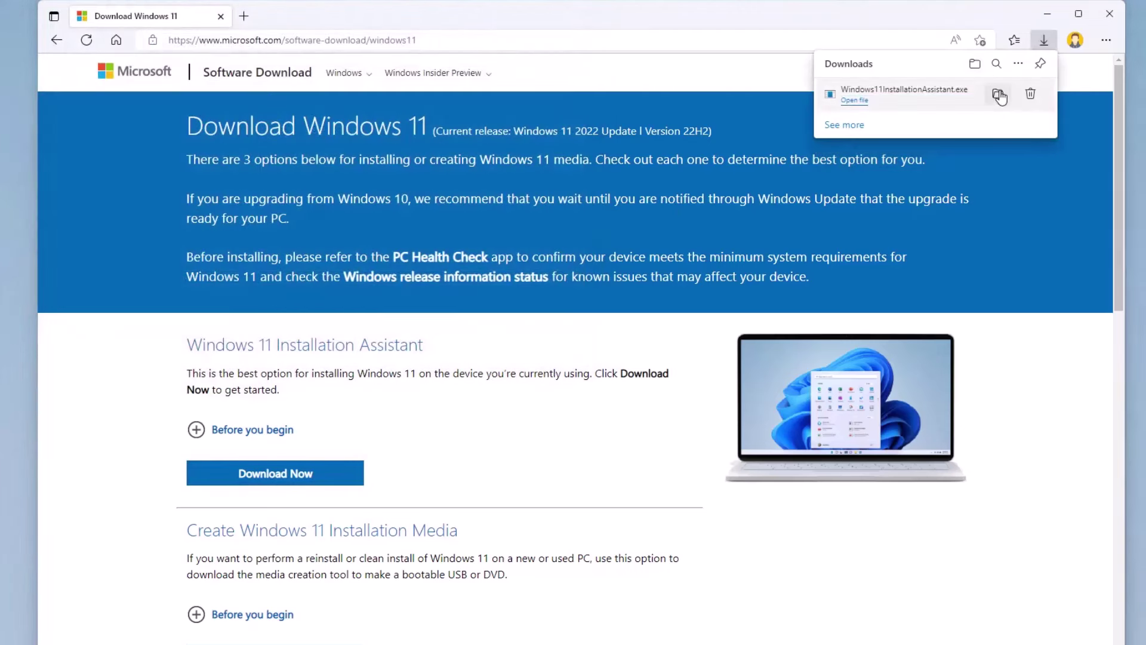
left_click(1000, 96)
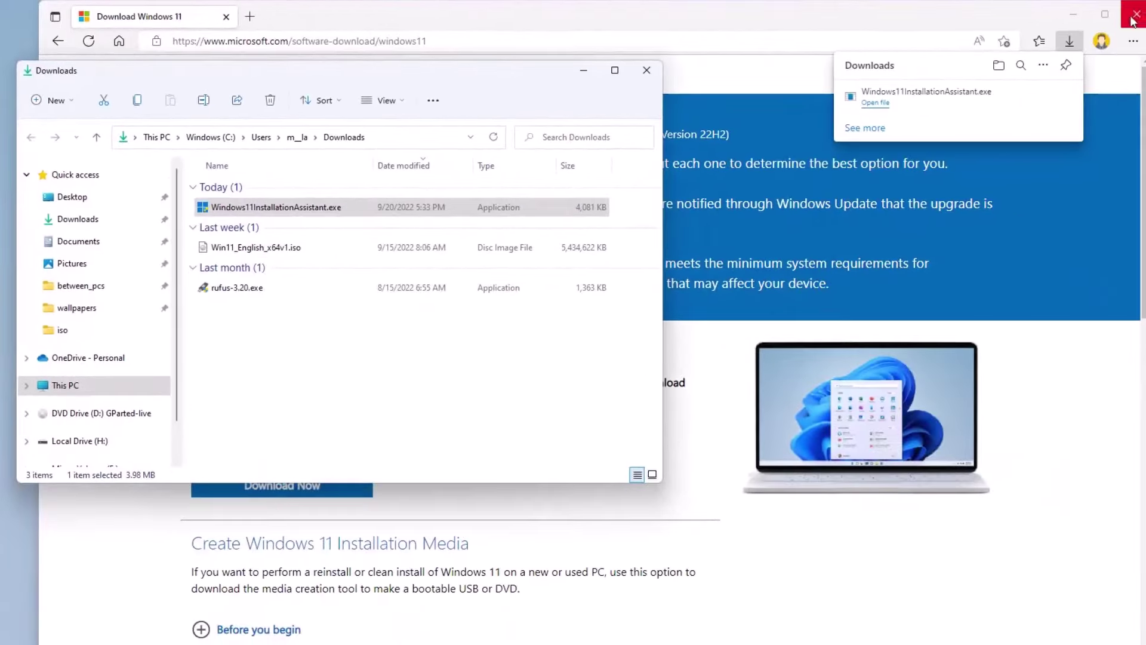
Close Edge, run Windows11InstallationAssistant.exe and accept its license to start the Windows 11 installation.
left_click(1133, 17)
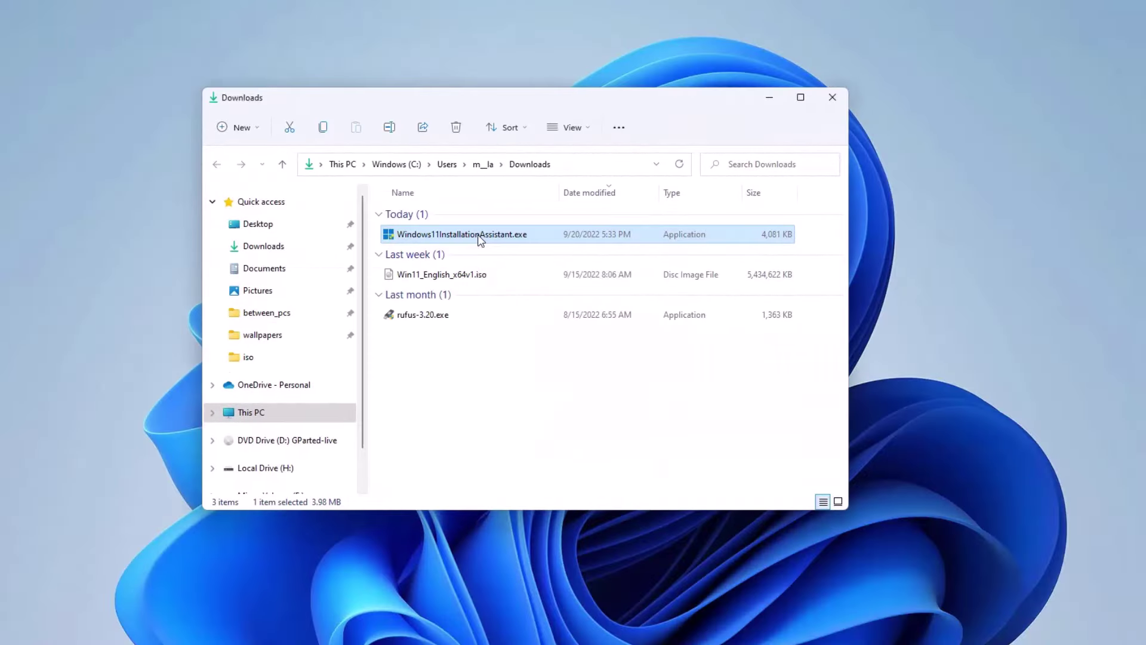
double_click(480, 234)
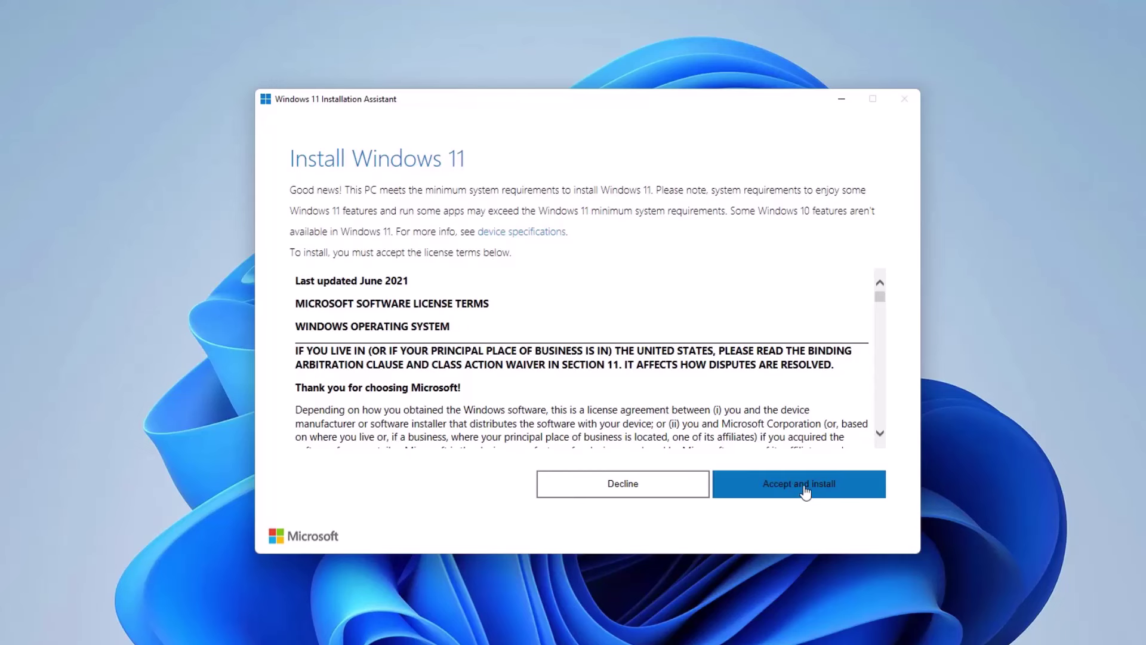
left_click(804, 486)
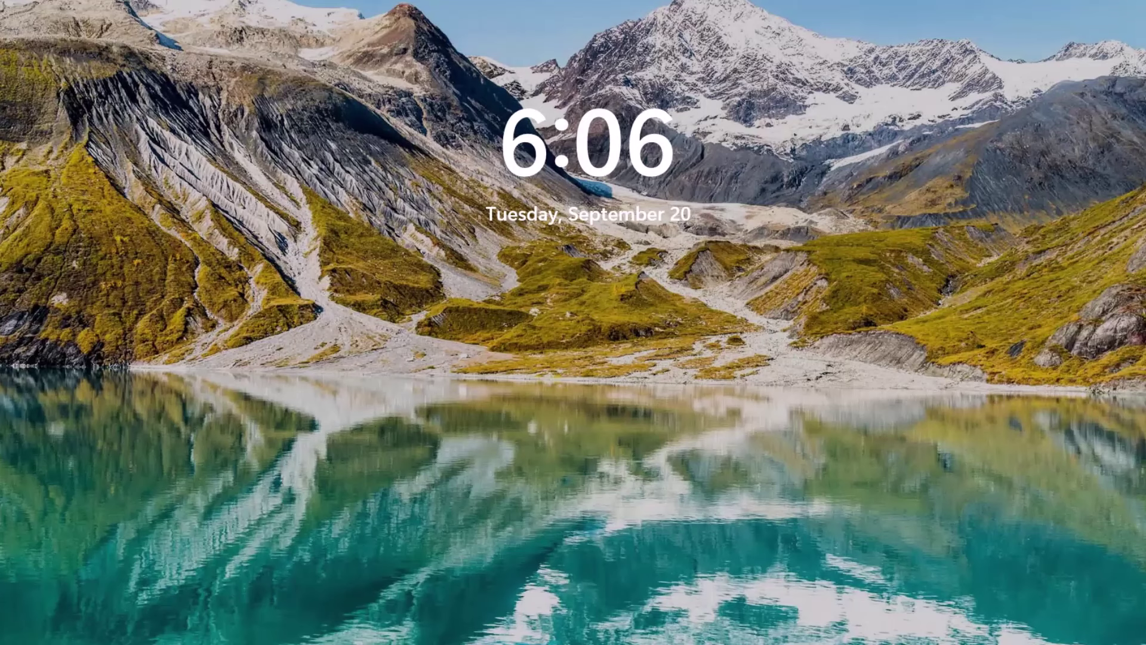
Dismiss the lock screen and type the account PIN into the sign-in PIN box.
left_click(417, 396)
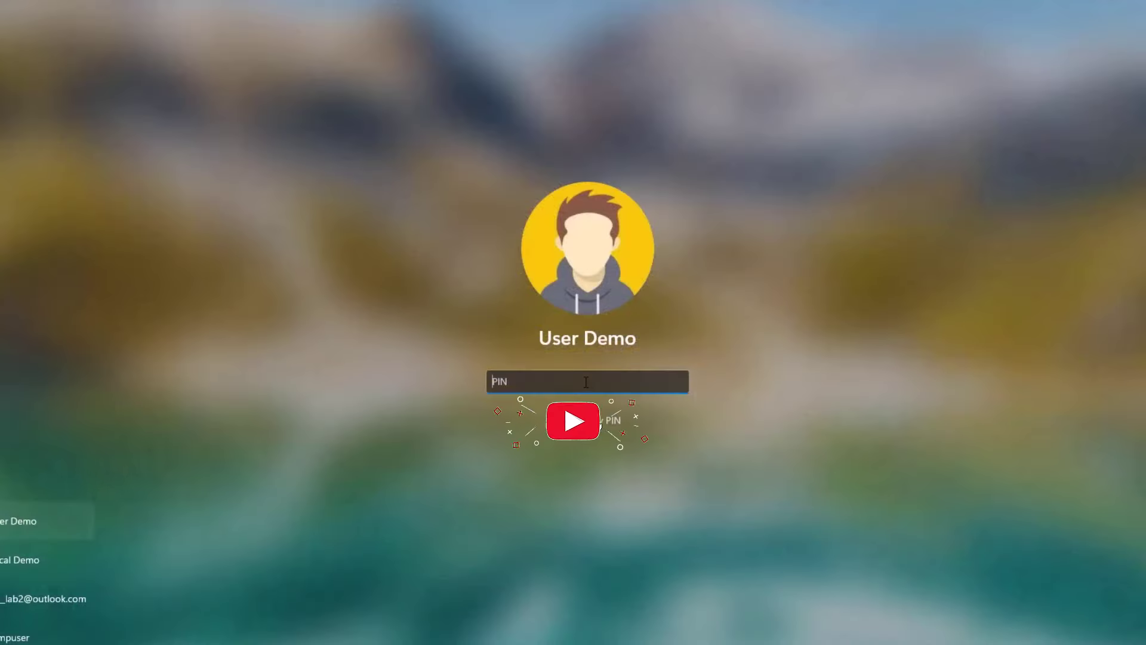
type("1234")
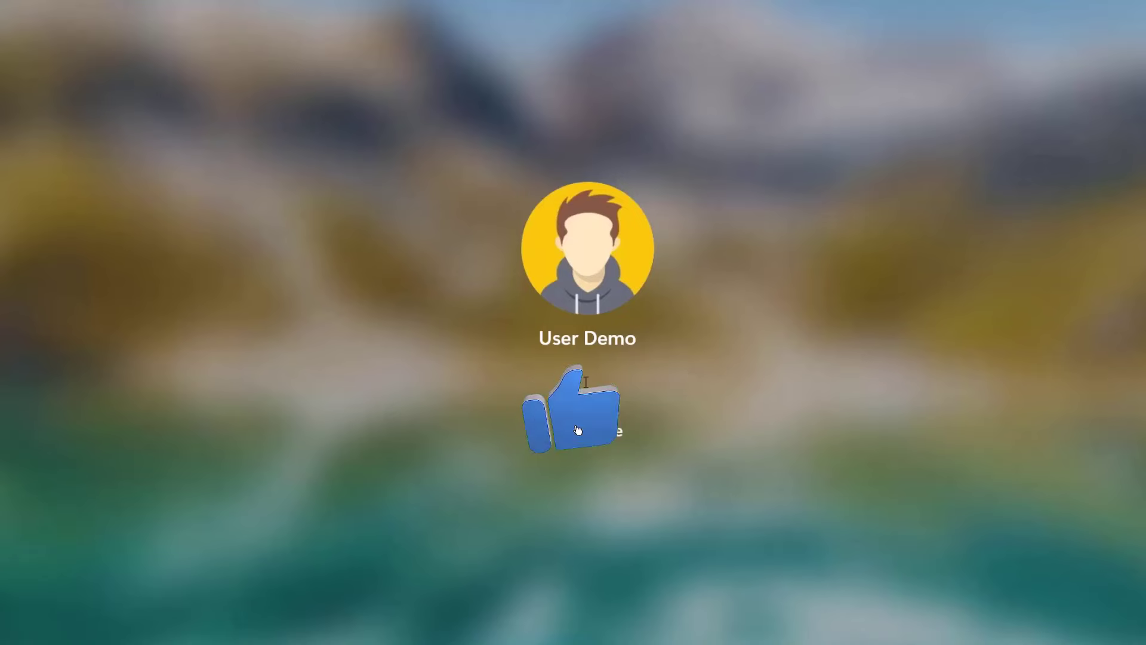